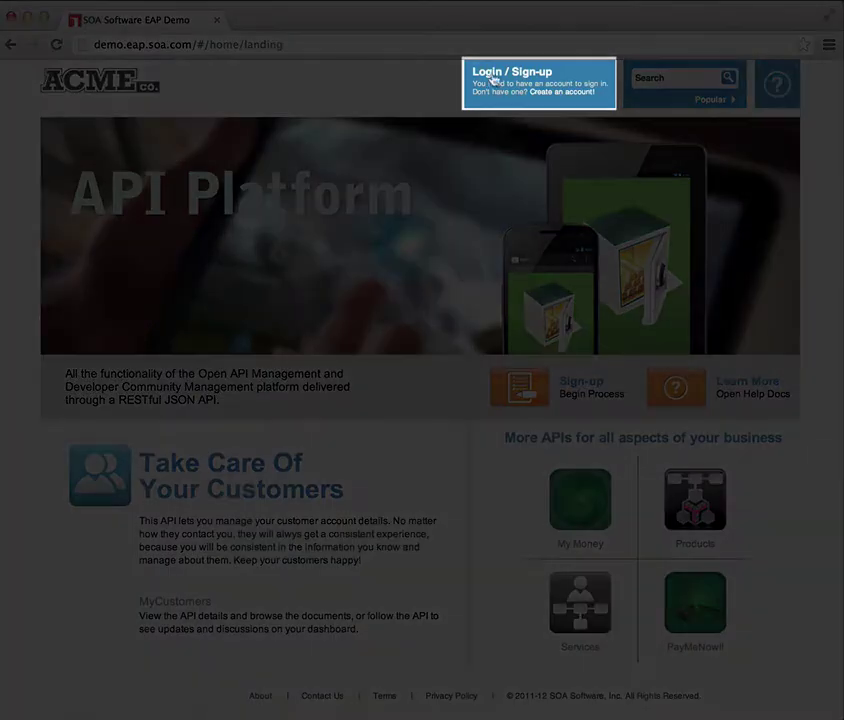
- Log in to the developer account with its e-mail and password
left_click(494, 83)
left_click(413, 183)
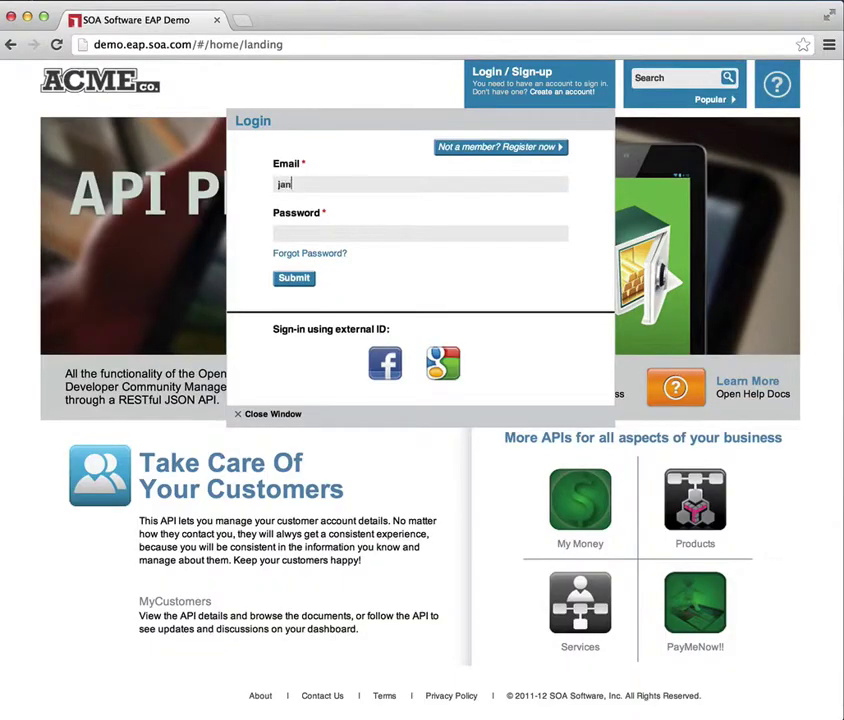
key("Tab")
type("password1")
key("Return")
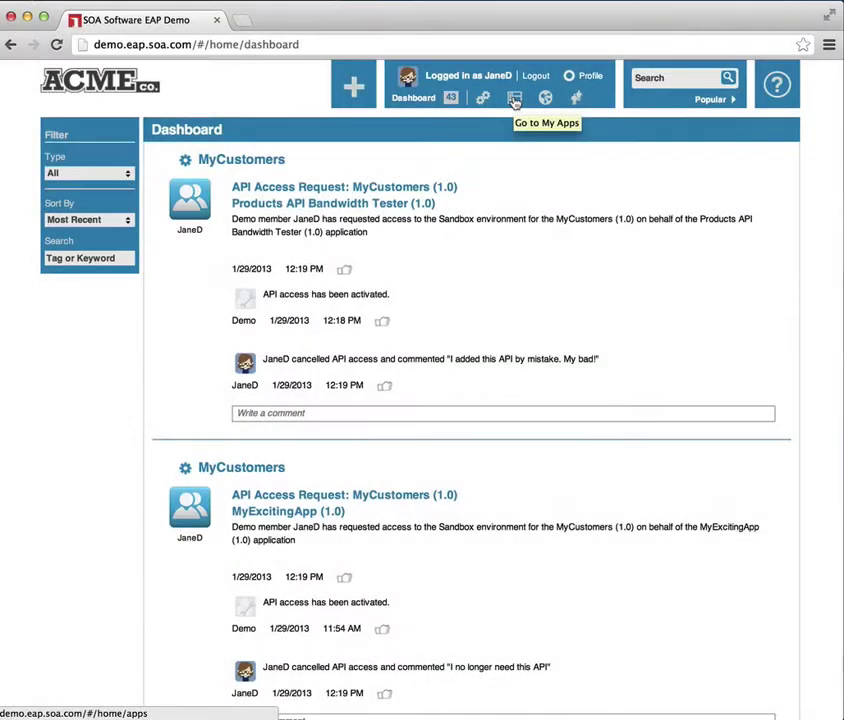
- Go to My Apps and scroll through MyDemoApp, MyExcitingApp, My Awesome iOS App and the API Tester apps
left_click(514, 100)
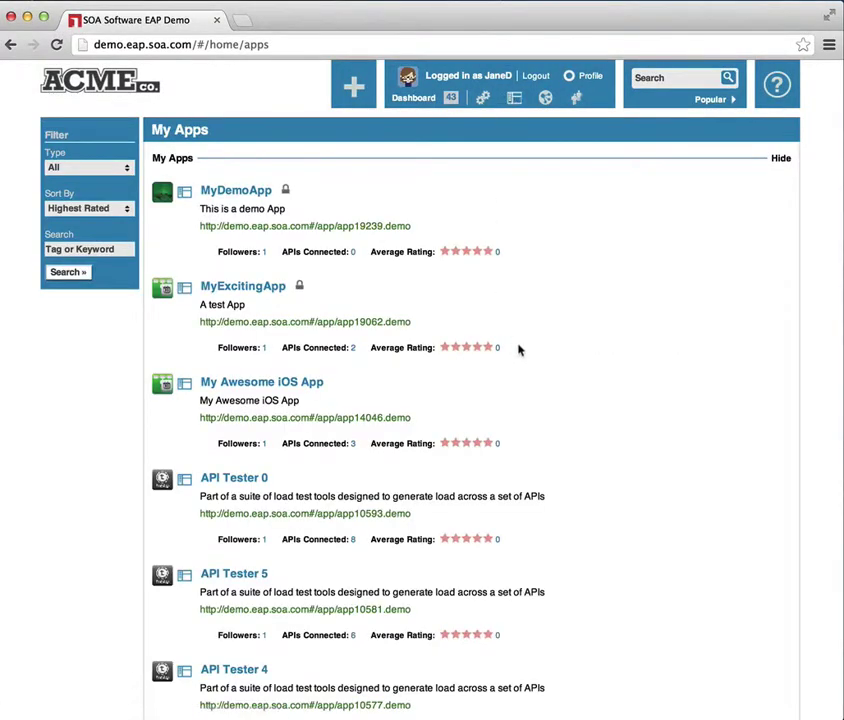
scroll(519, 349, "down", 10)
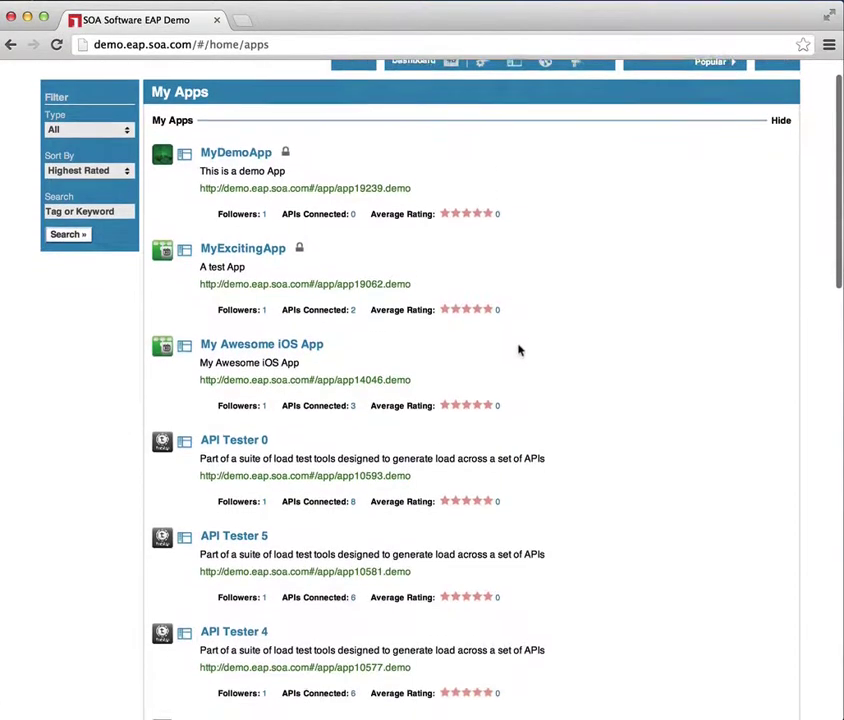
scroll(519, 349, "up", 10)
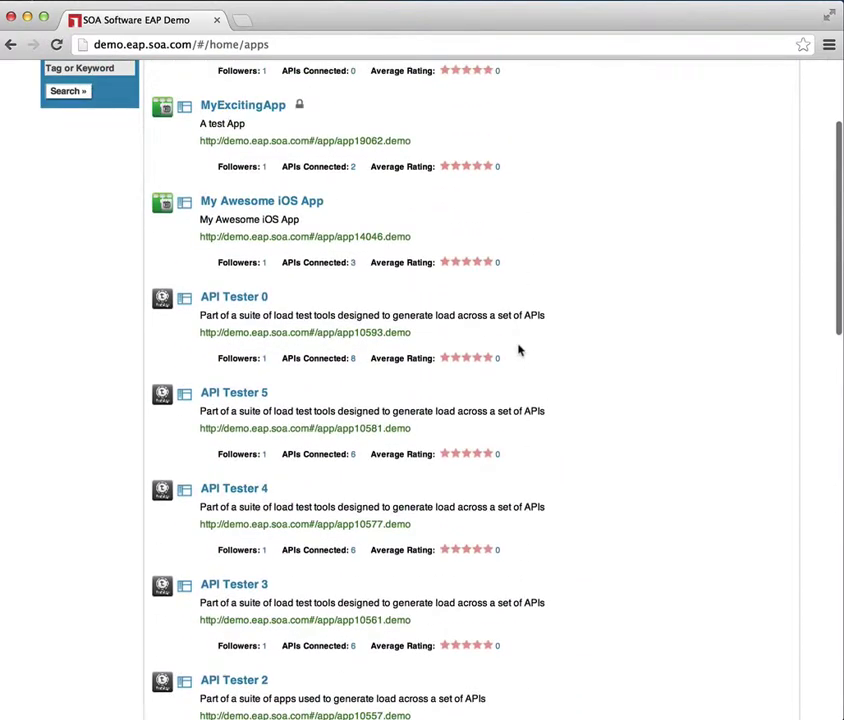
scroll(519, 349, "down", 3)
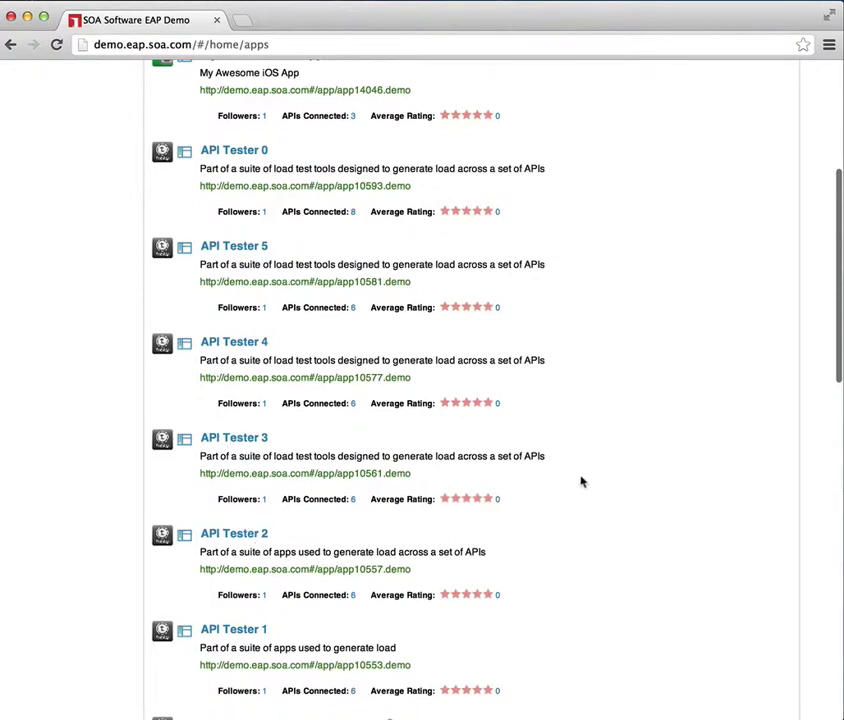
scroll(588, 477, "up", 5)
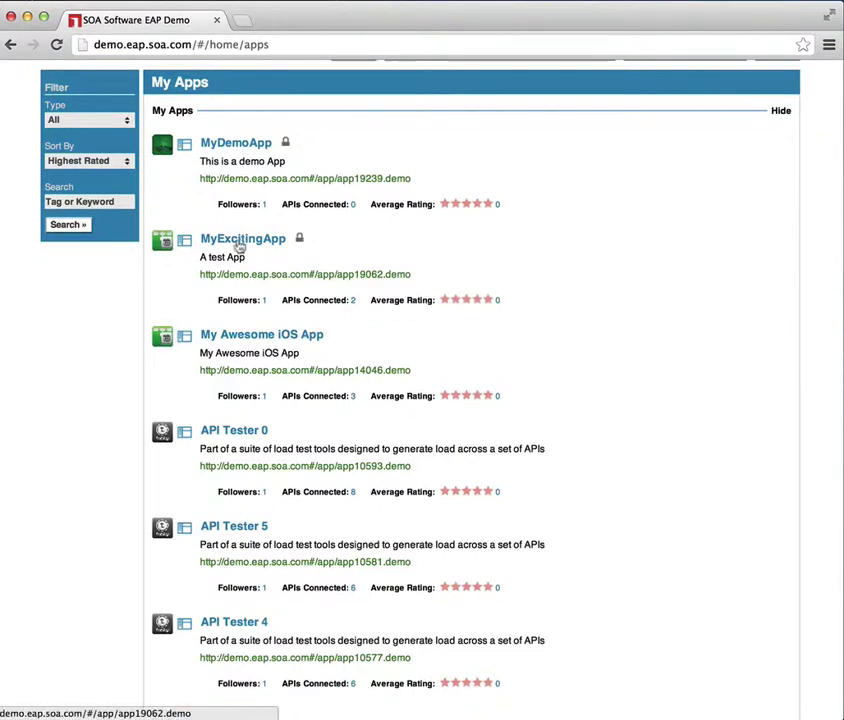
scroll(690, 422, "down", 3)
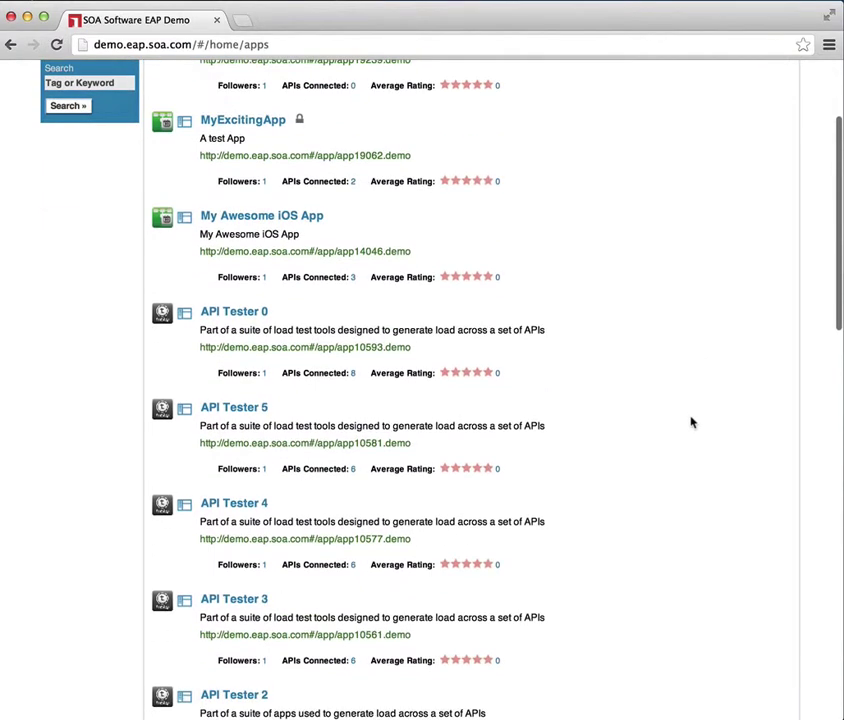
- Open API Tester 0's details from the My Apps list
left_click(244, 316)
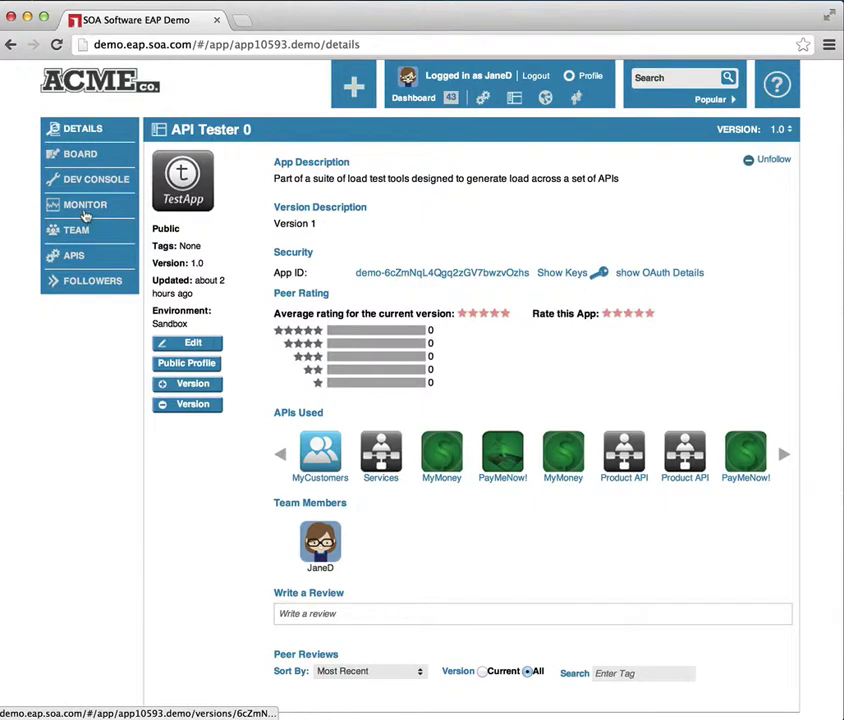
- Check API Tester 0's monitor gauges, then its usage charts for the last 15 minutes, then its call logs
left_click(86, 212)
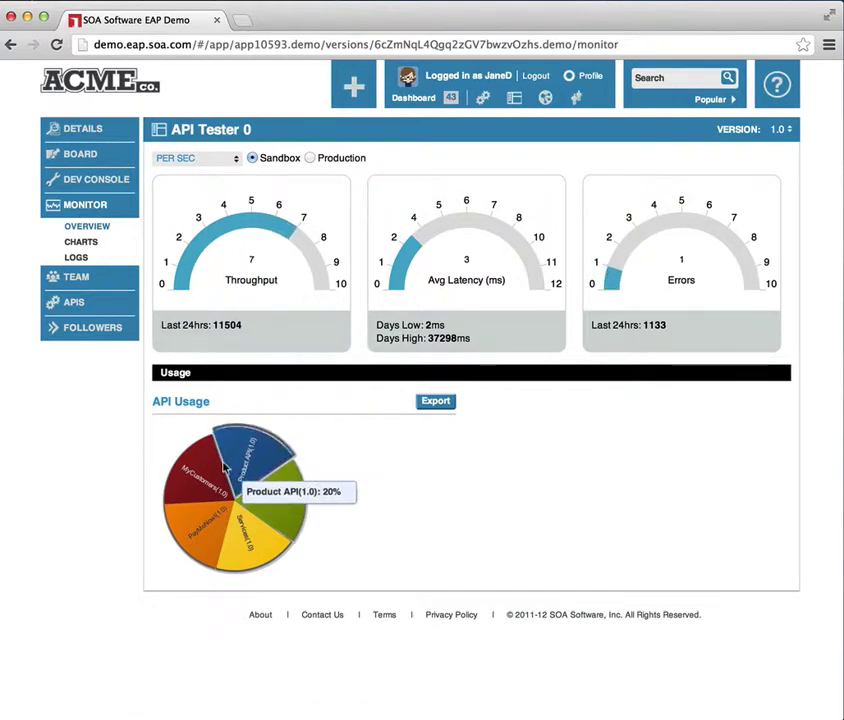
mouse_move(249, 545)
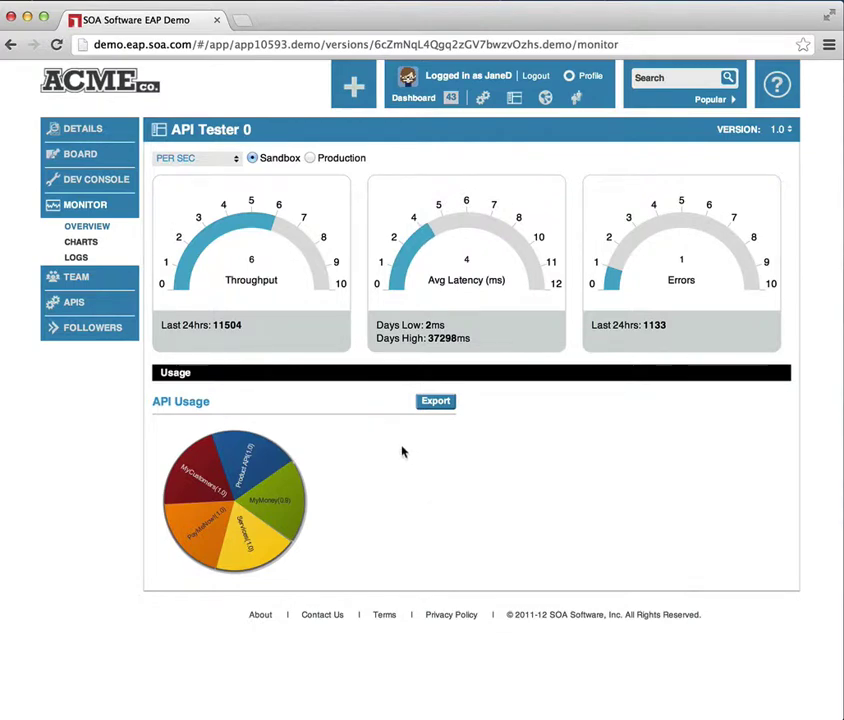
left_click(83, 245)
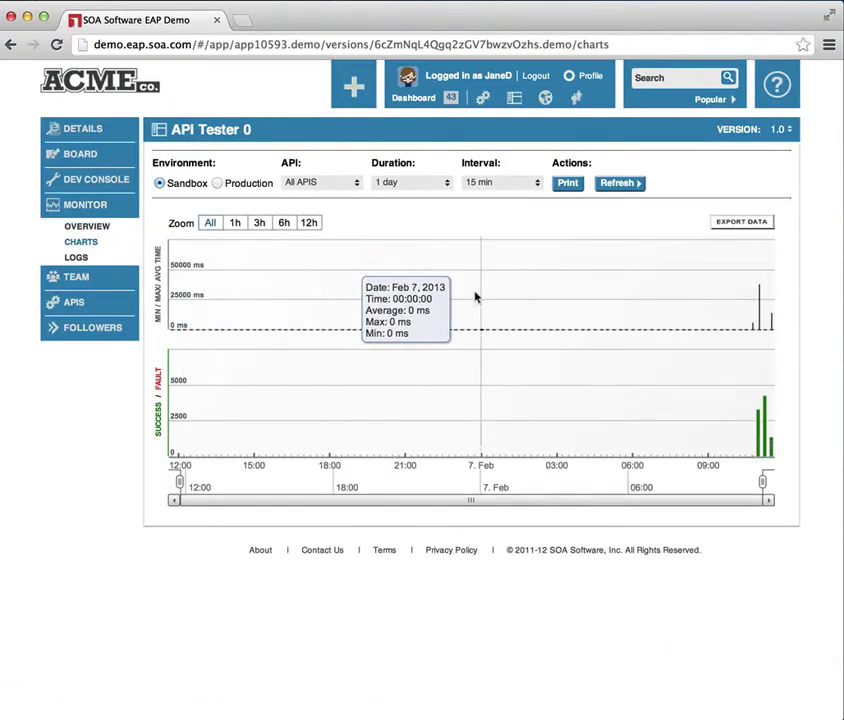
left_click(446, 187)
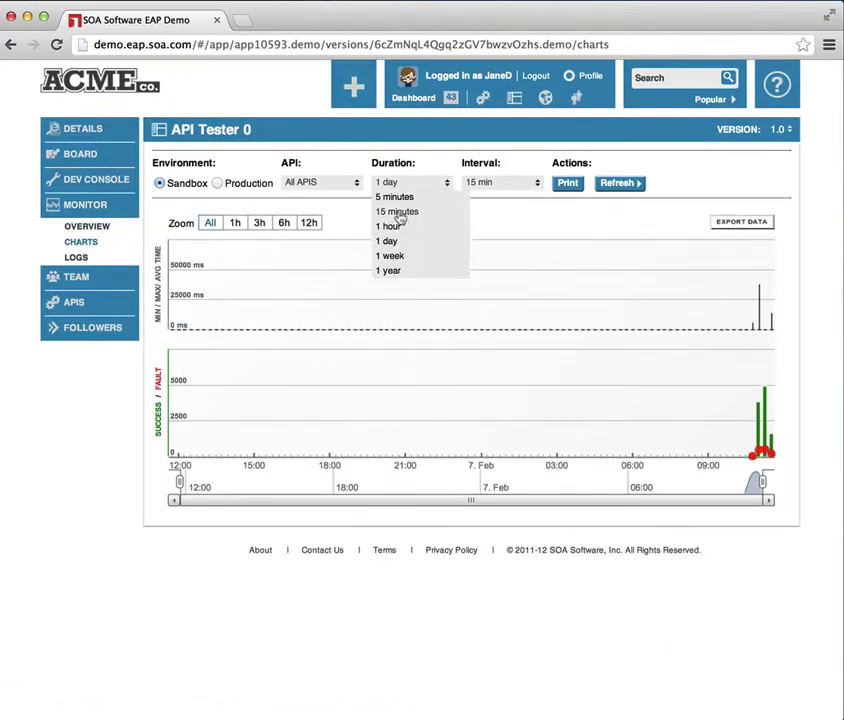
left_click(397, 213)
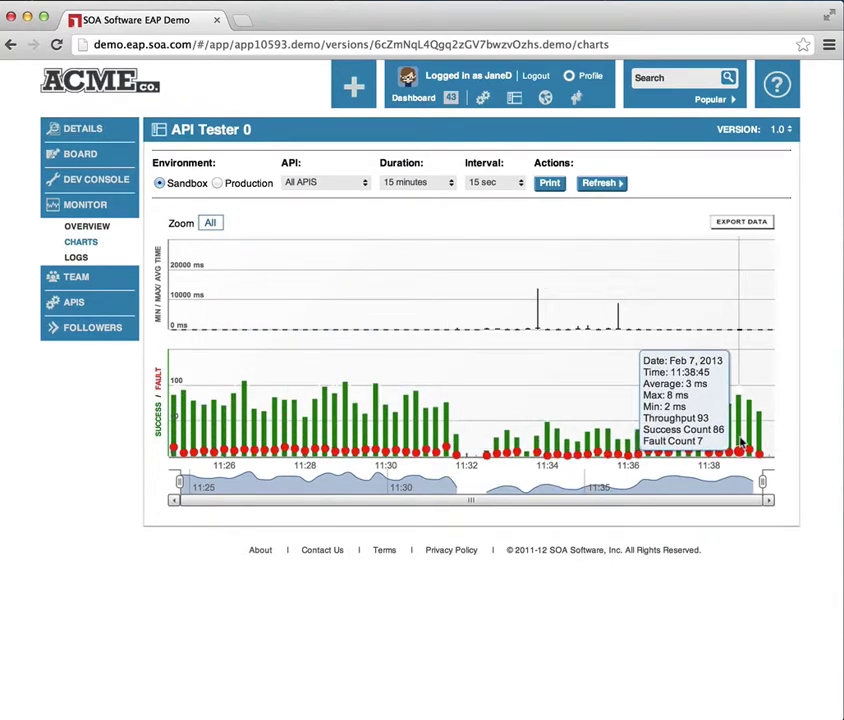
left_click(76, 258)
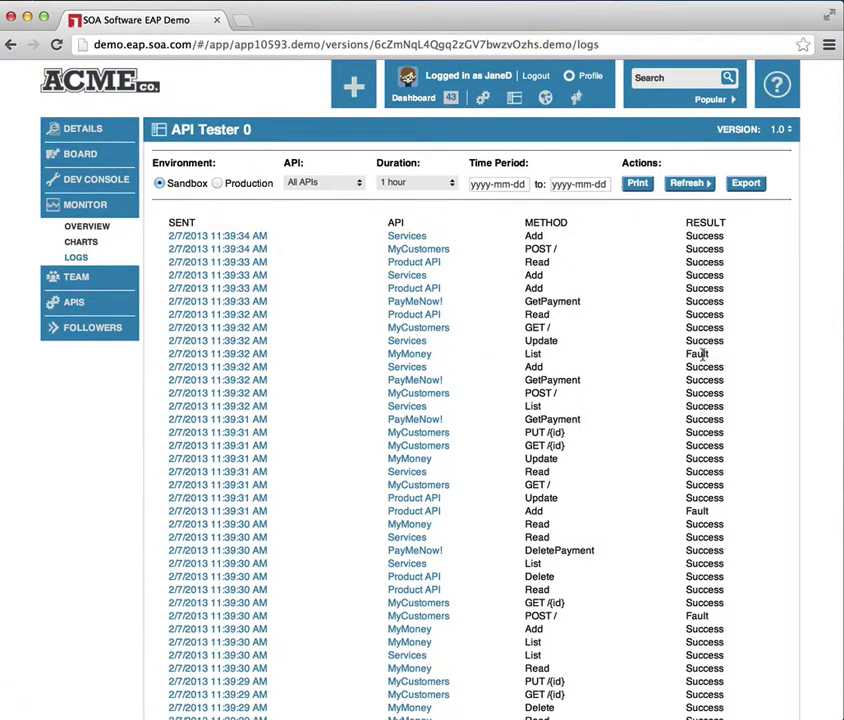
- Inspect the faulted MyMoney List call's message details, then return to the usage log
left_click(204, 354)
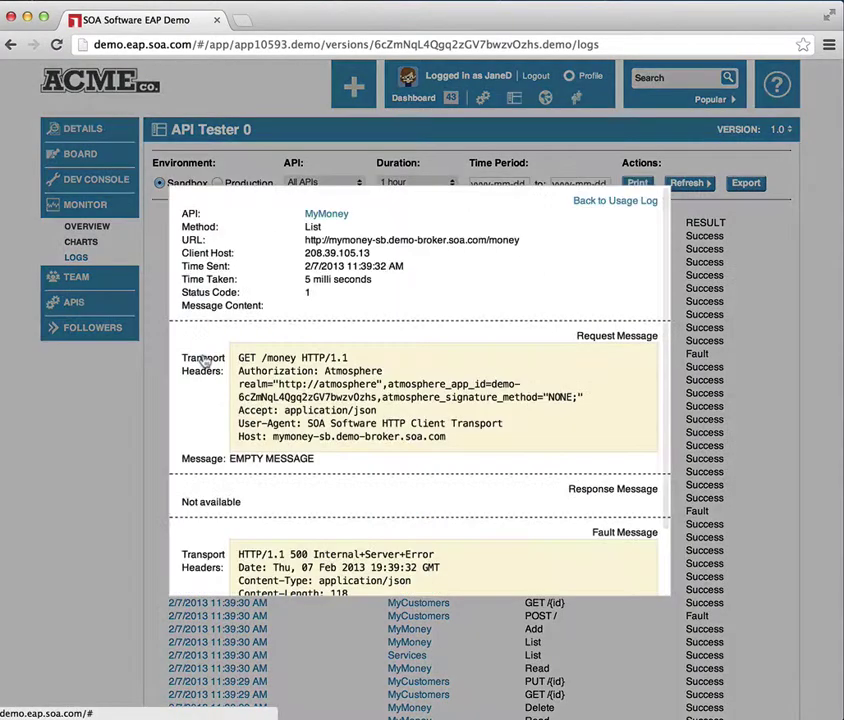
scroll(375, 488, "down", 10)
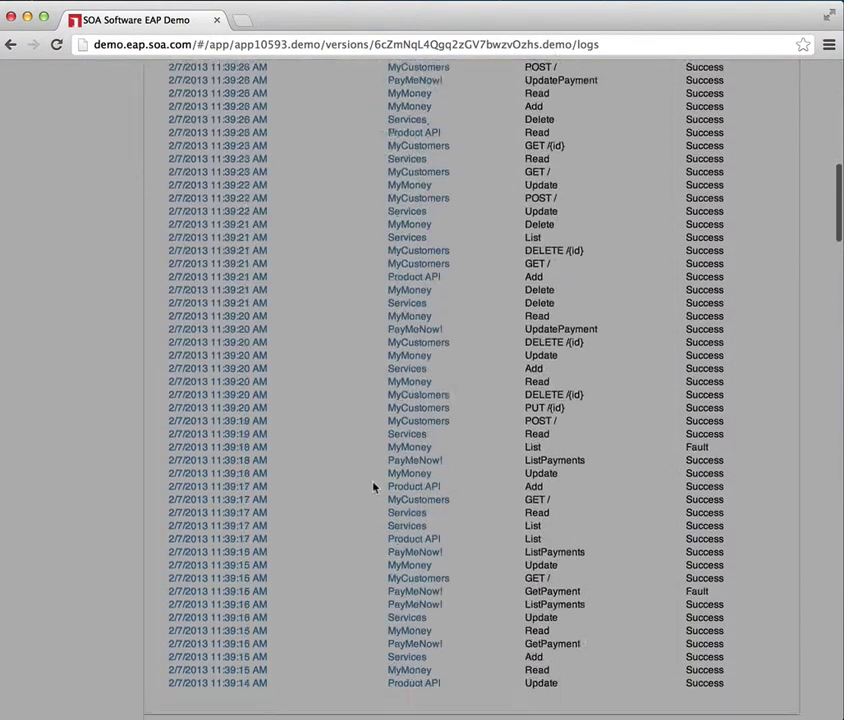
scroll(375, 486, "up", 10)
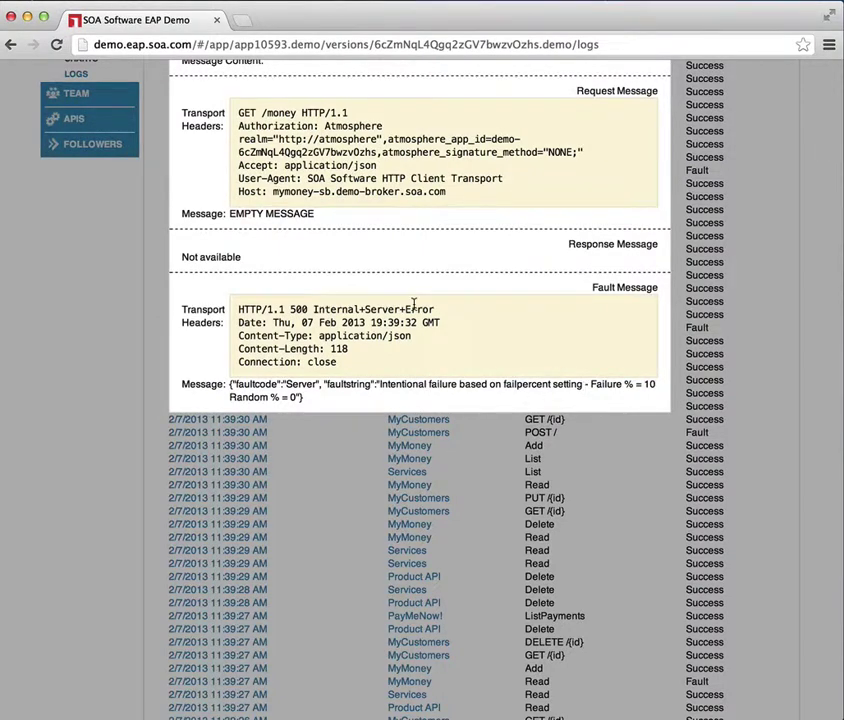
scroll(409, 262, "up", 1)
scroll(409, 262, "up", 3)
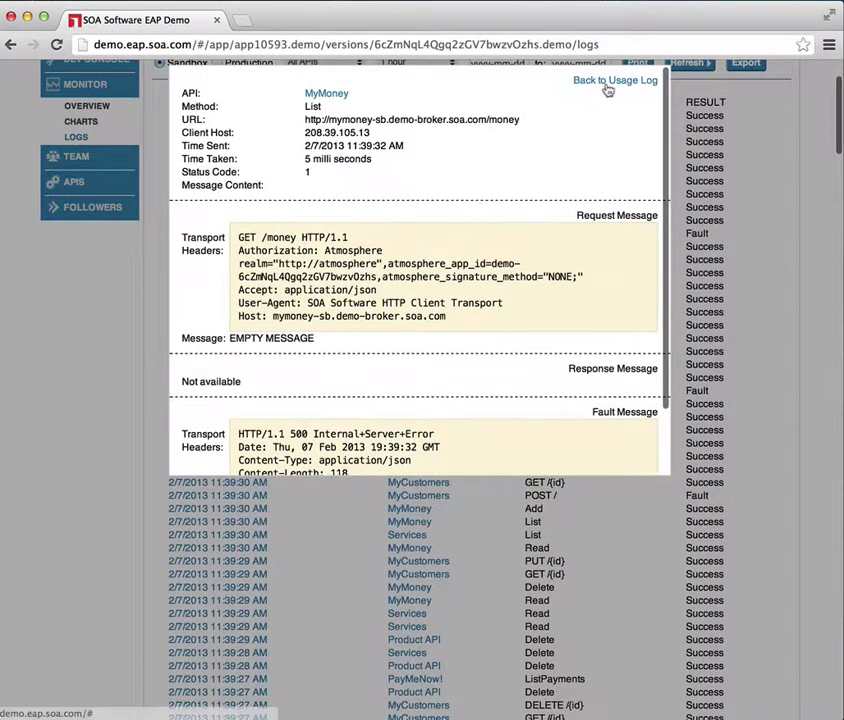
left_click(603, 84)
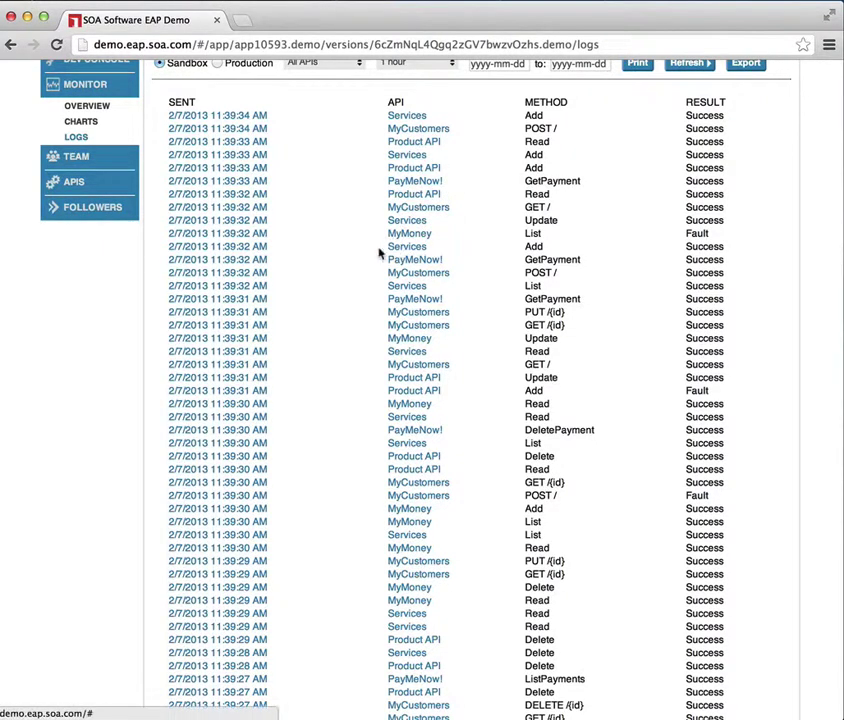
scroll(357, 253, "up", 3)
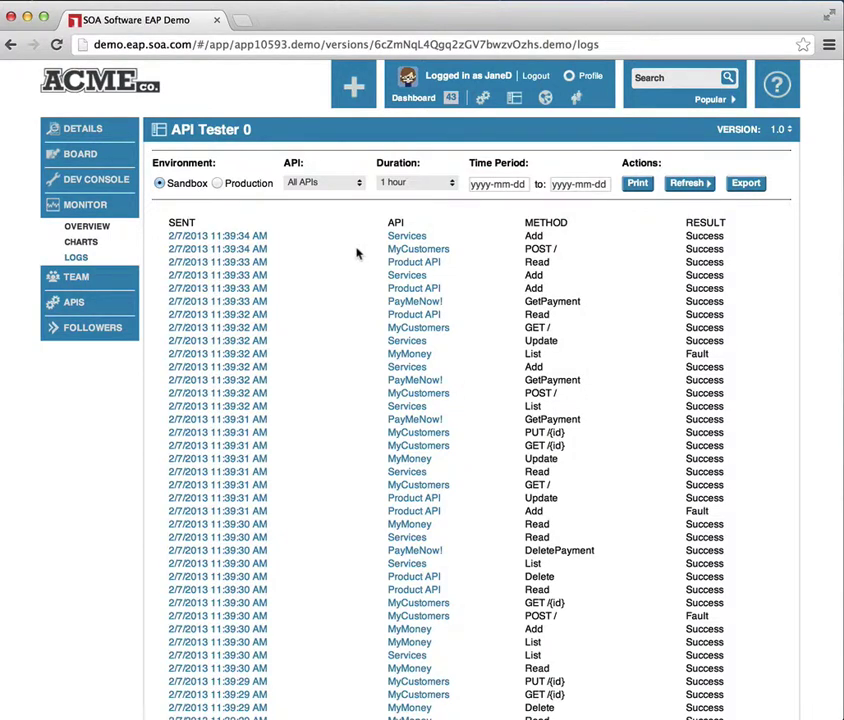
- Review API Tester 0's team members and connected APIs, then bring up the Add New menu
left_click(76, 283)
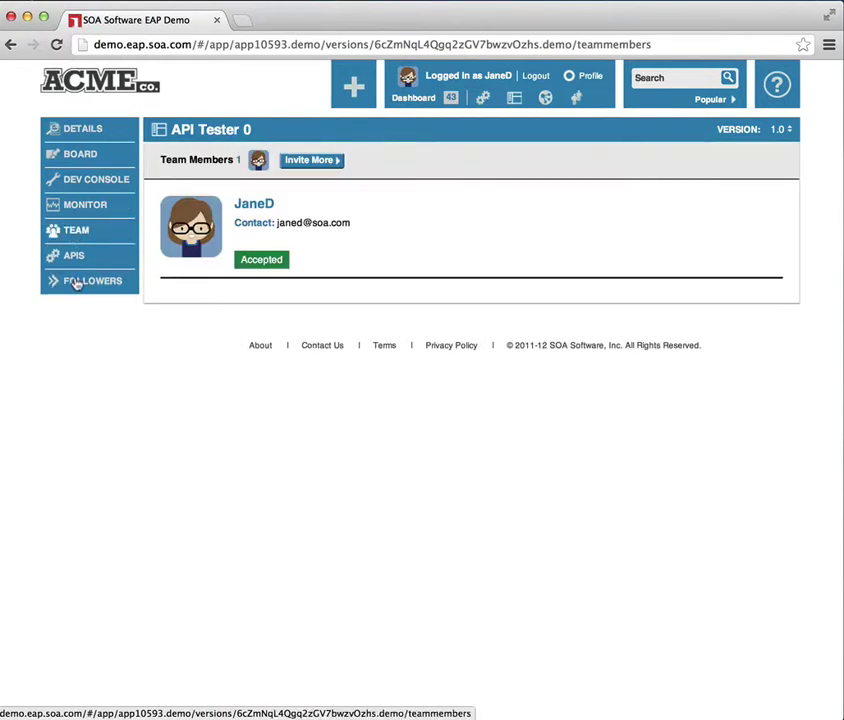
left_click(74, 257)
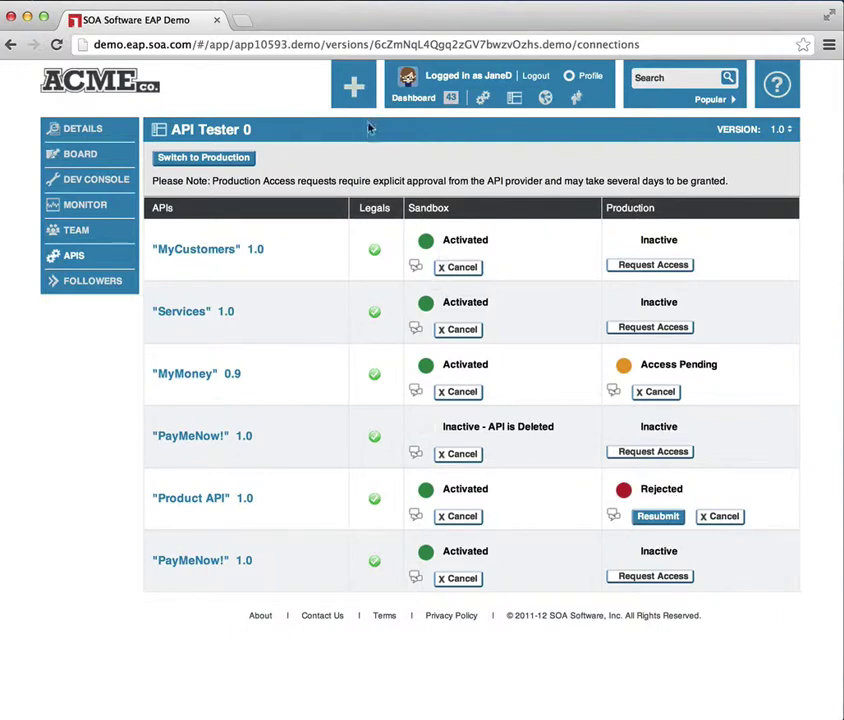
left_click(354, 92)
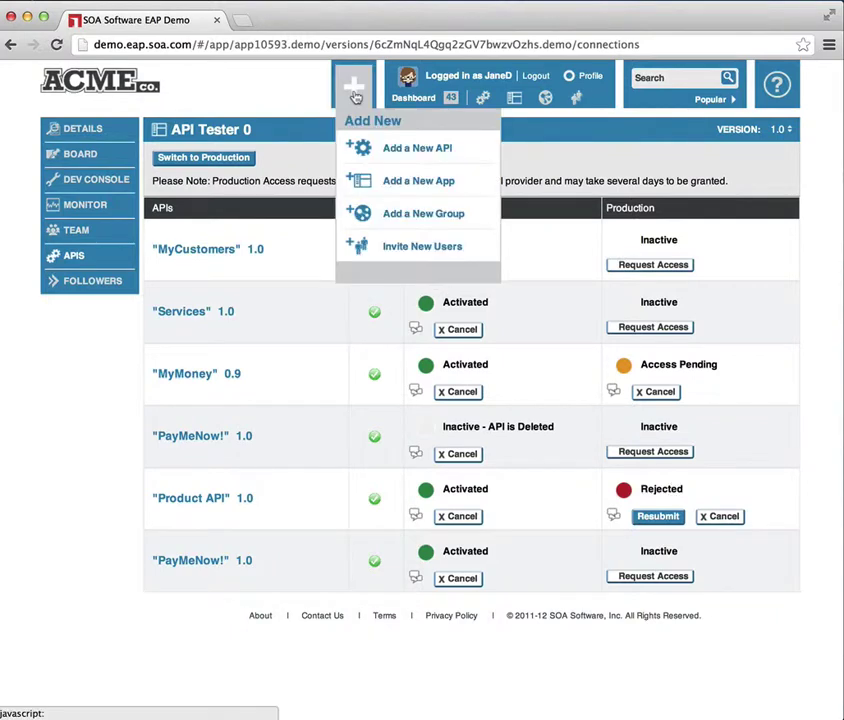
- Start a new app and name it 'A New Demo App'
left_click(423, 183)
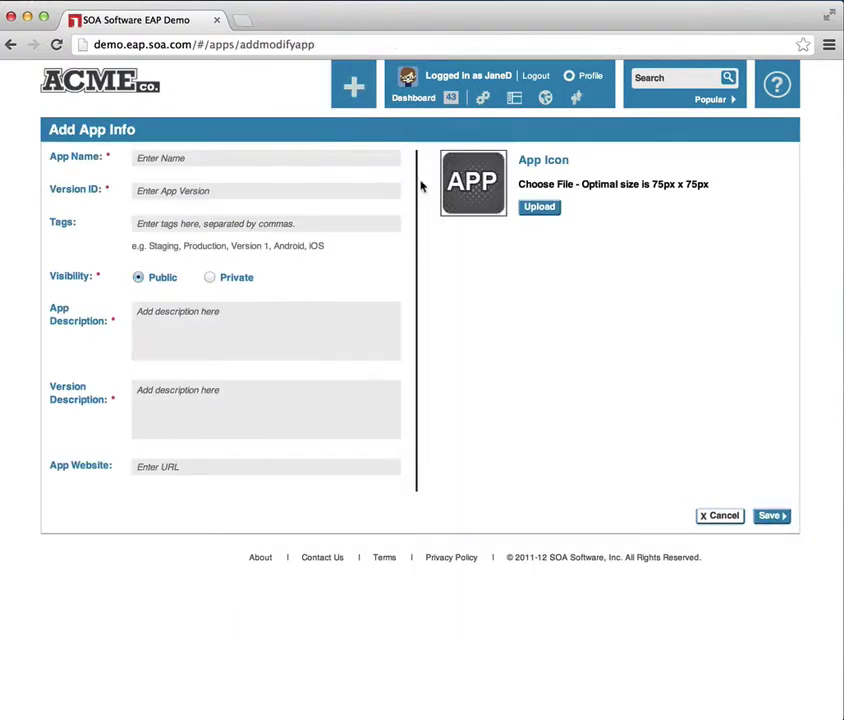
left_click(327, 158)
type("A new Demo App")
left_click(152, 157)
key("BackSpace")
type("N")
- Give it version 1.0, tag 'demo', Private visibility, an app description and version description 'First version'
left_click(175, 187)
left_click(181, 223)
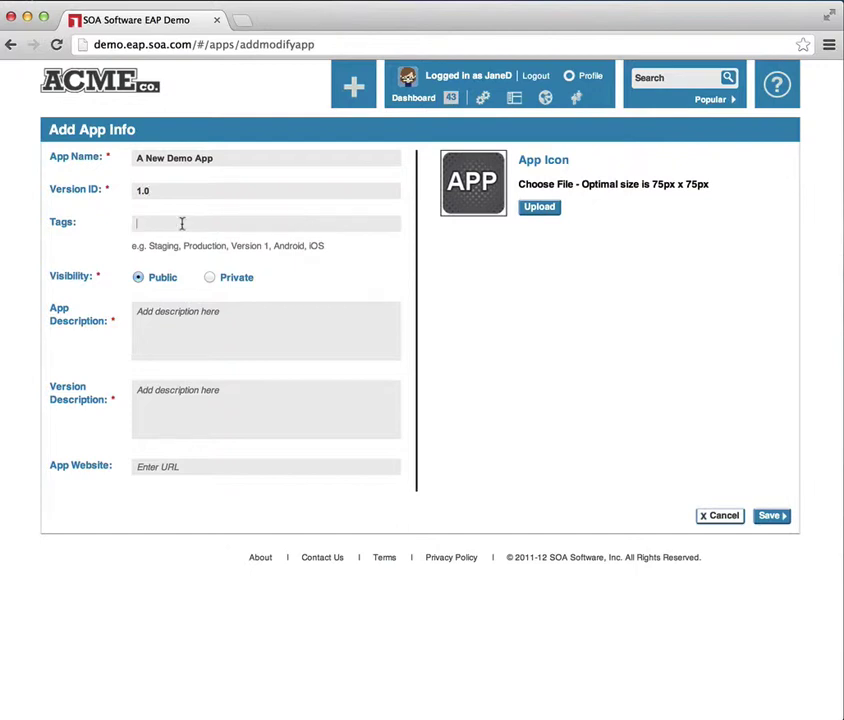
type("demo")
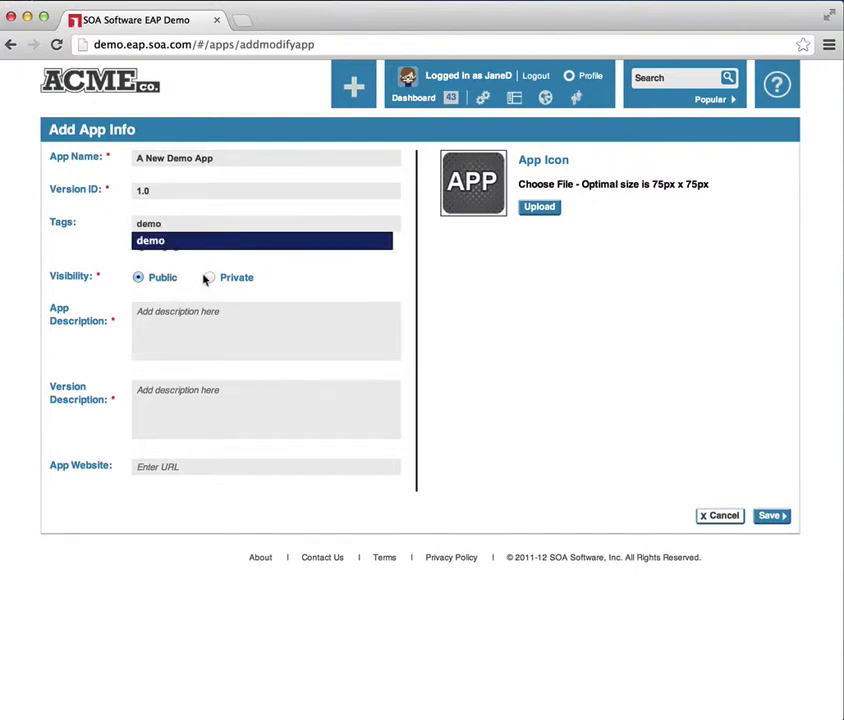
left_click(210, 280)
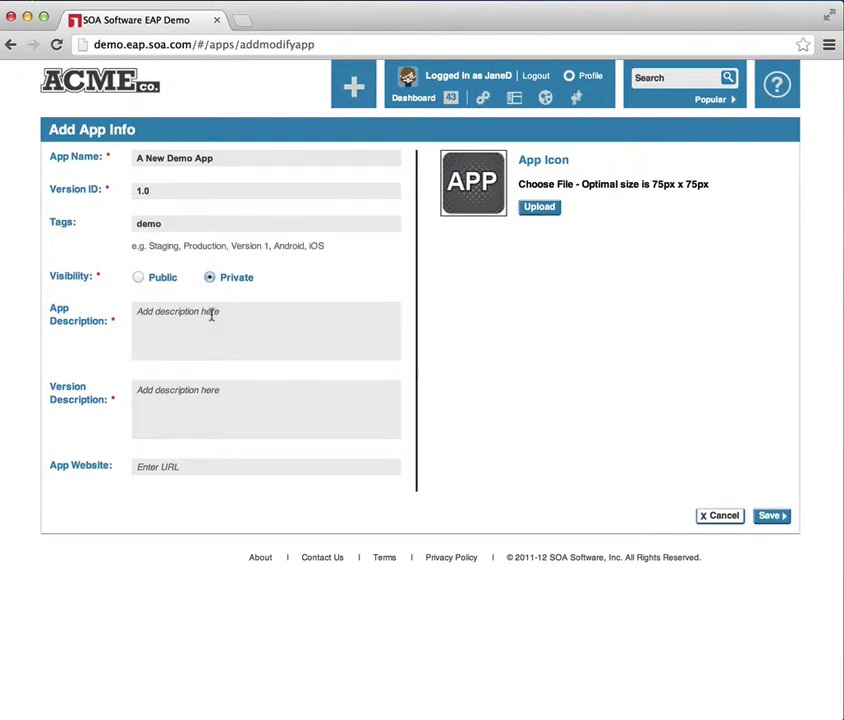
left_click(211, 315)
type("A n")
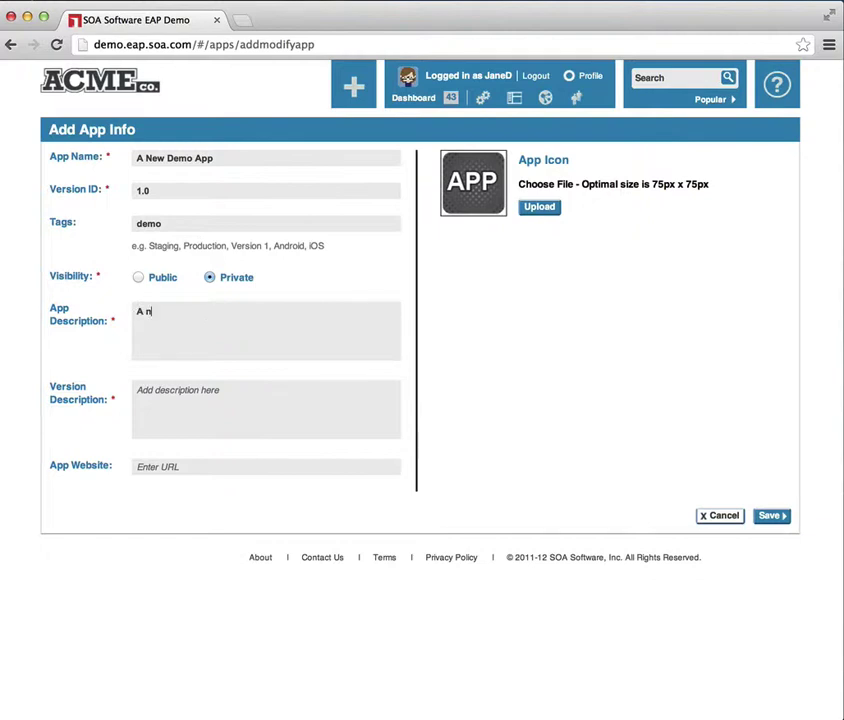
type("emo App - very exciting")
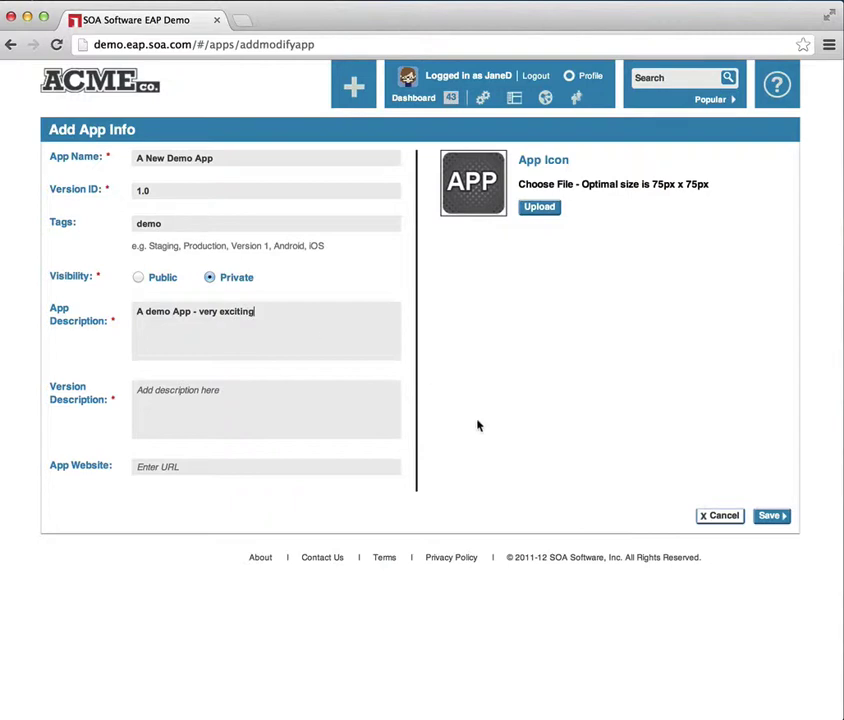
left_click(275, 400)
type("First version")
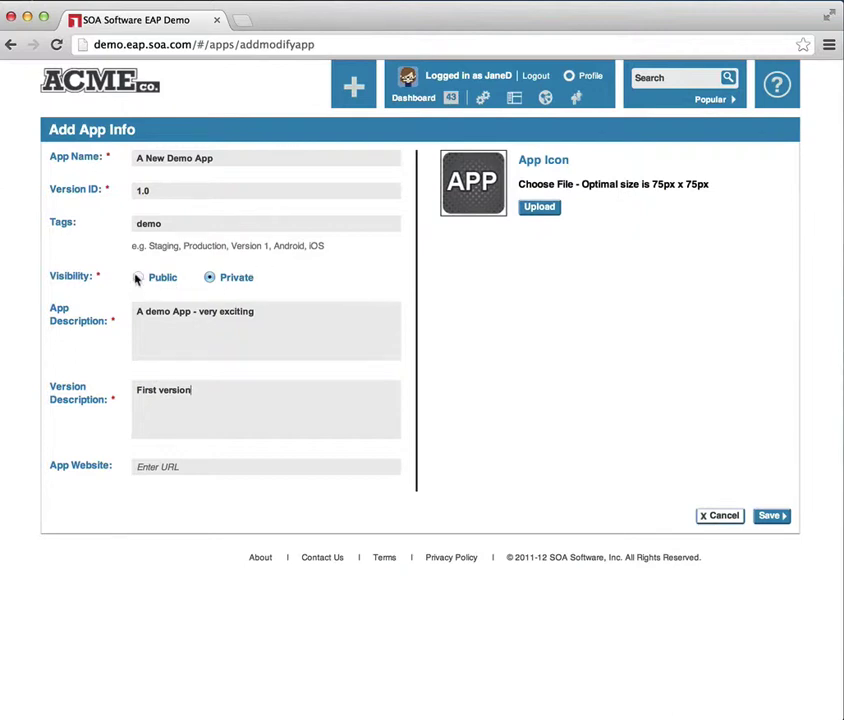
left_click(545, 213)
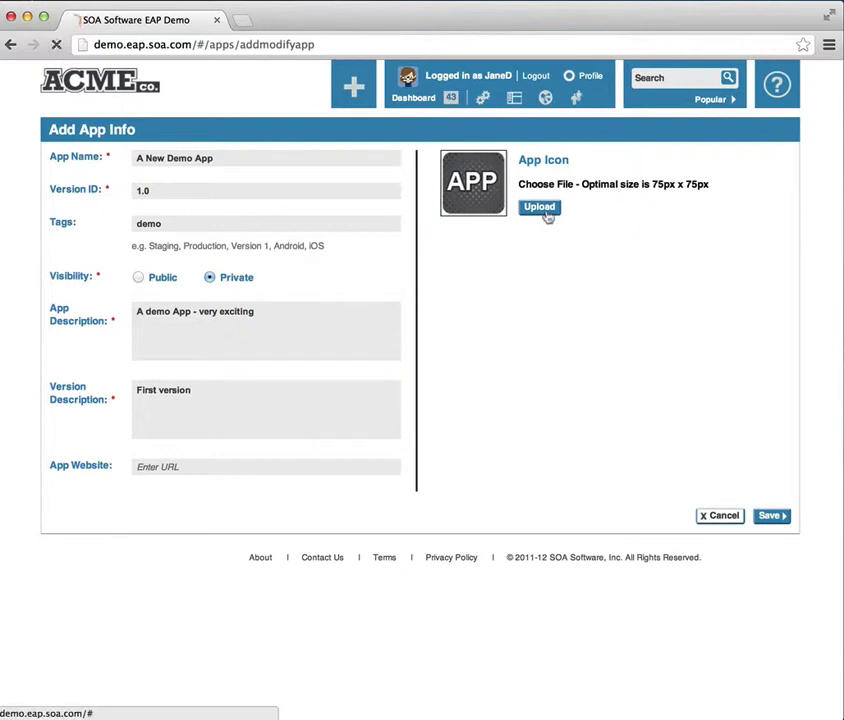
- Upload GenAvatar_75x75_API_01.png as the app icon, accept the crop, and save the app
left_click(303, 383)
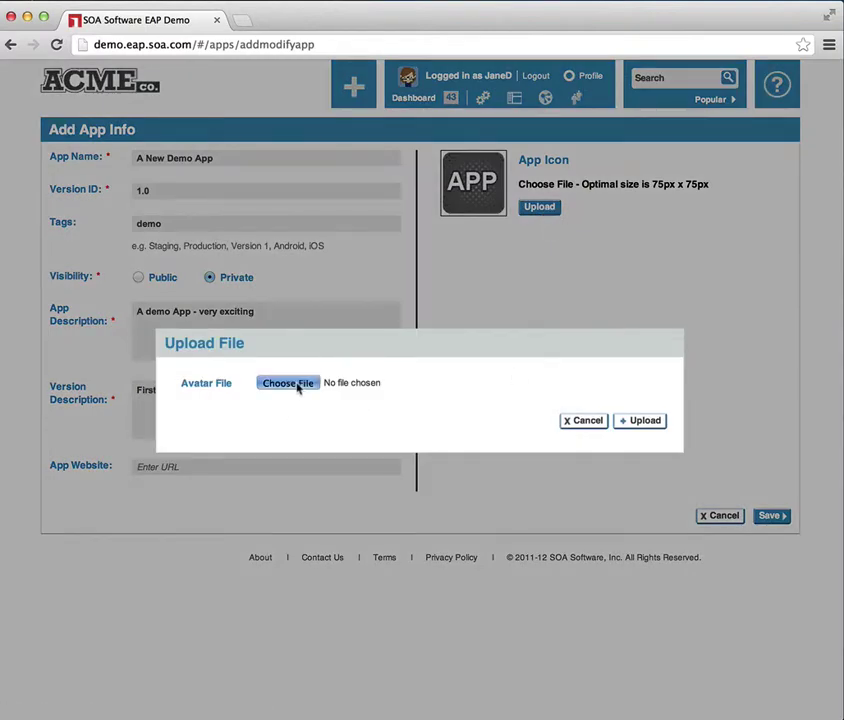
left_click(430, 178)
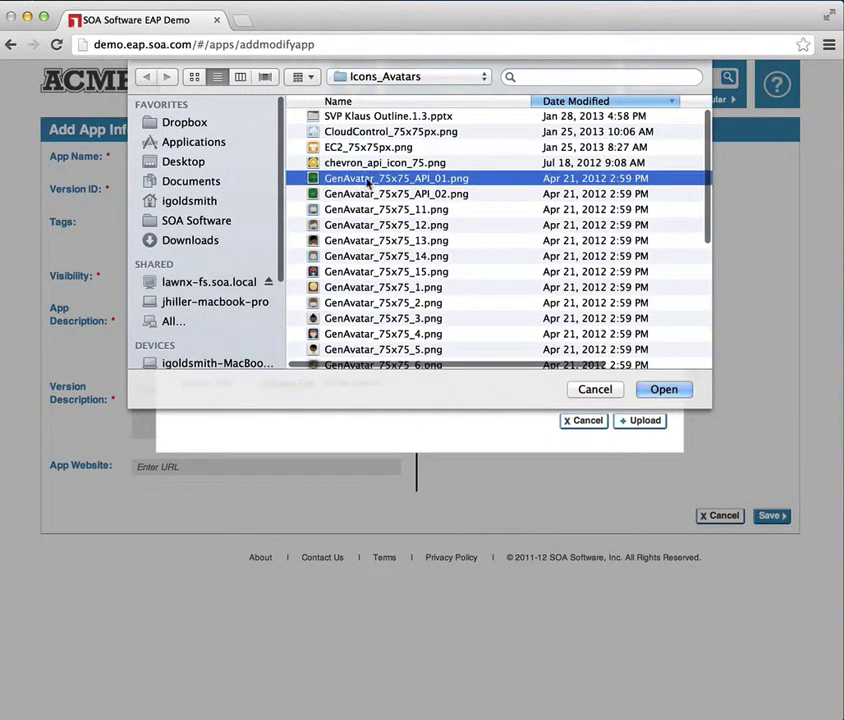
left_click(664, 389)
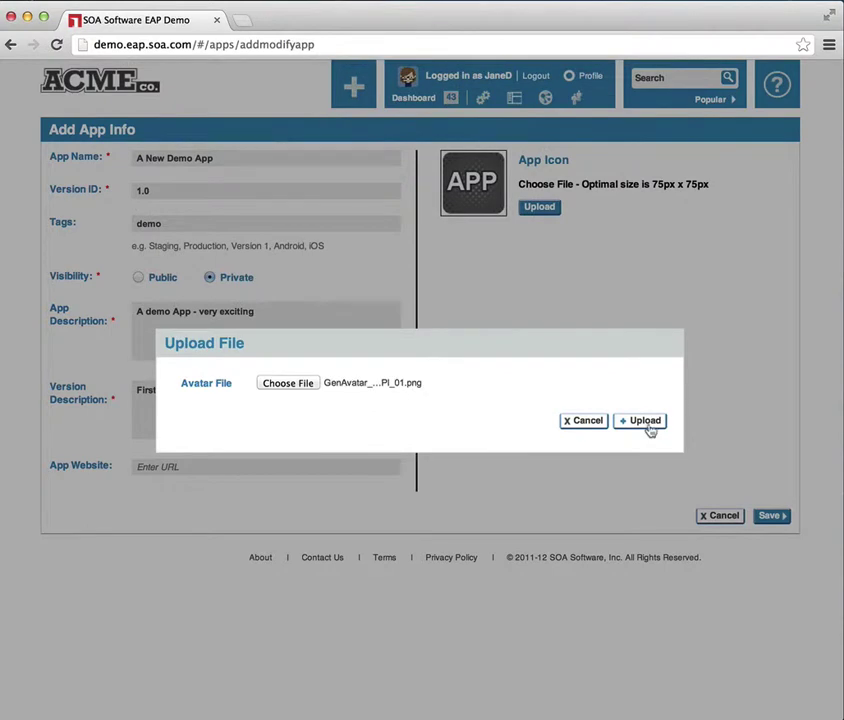
left_click(645, 424)
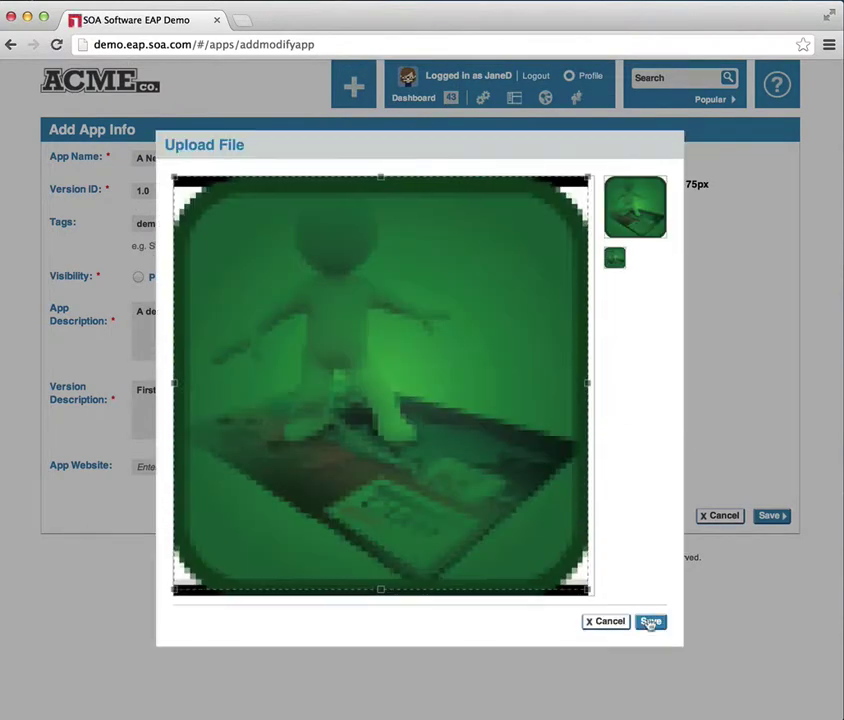
left_click(650, 625)
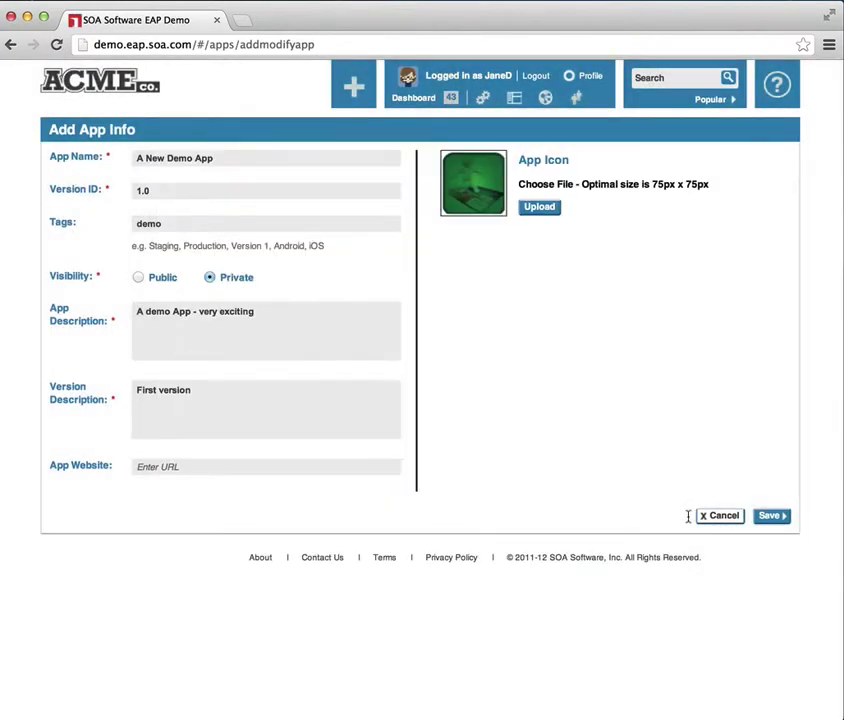
left_click(773, 515)
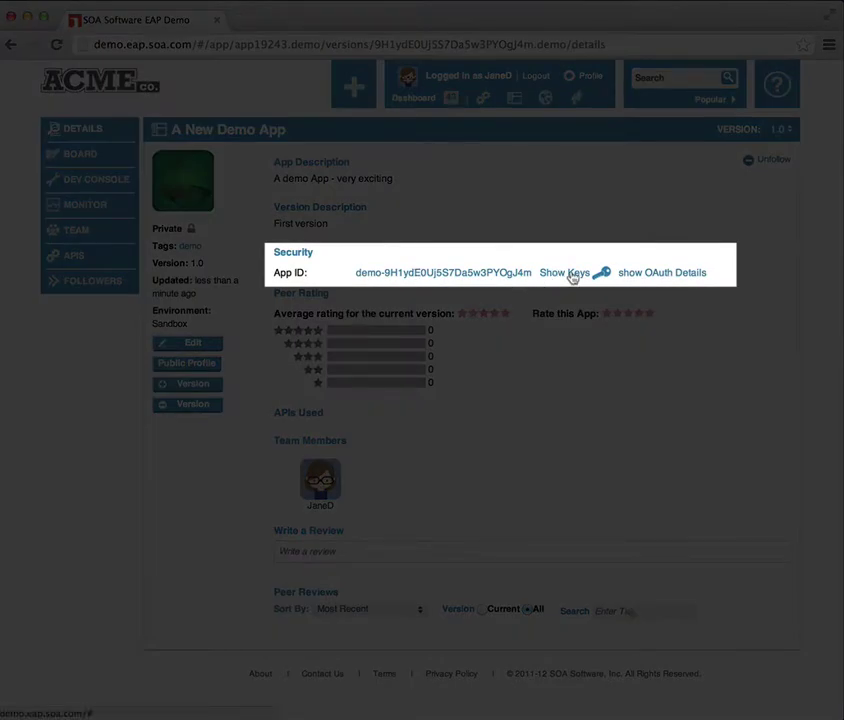
- Show A New Demo App's keys, view its shared secret, then hide it again
left_click(572, 276)
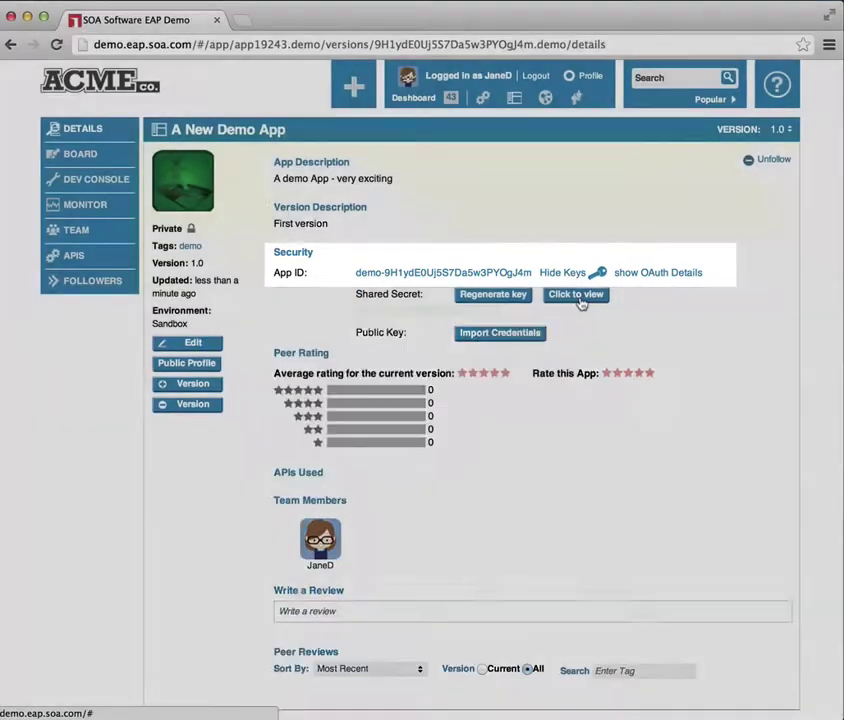
left_click(578, 298)
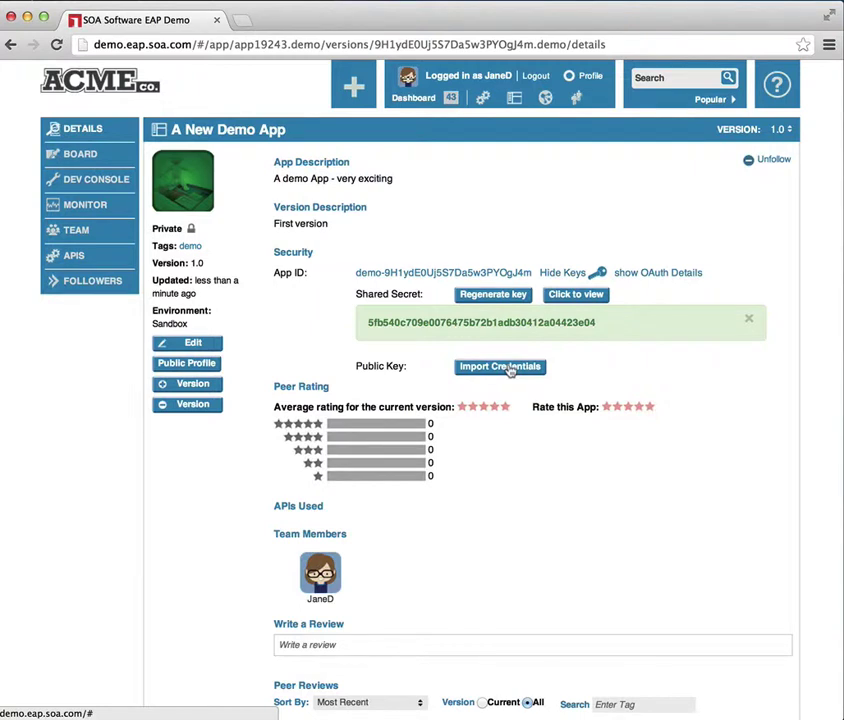
left_click(749, 319)
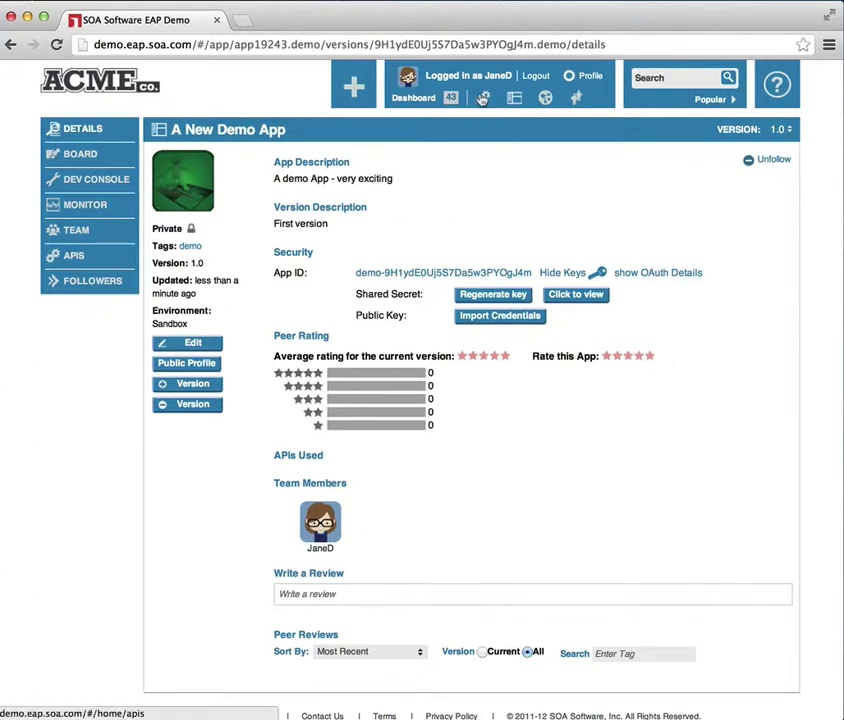
- From My APIs, open the followed MyCustomers API and request access to it
left_click(484, 100)
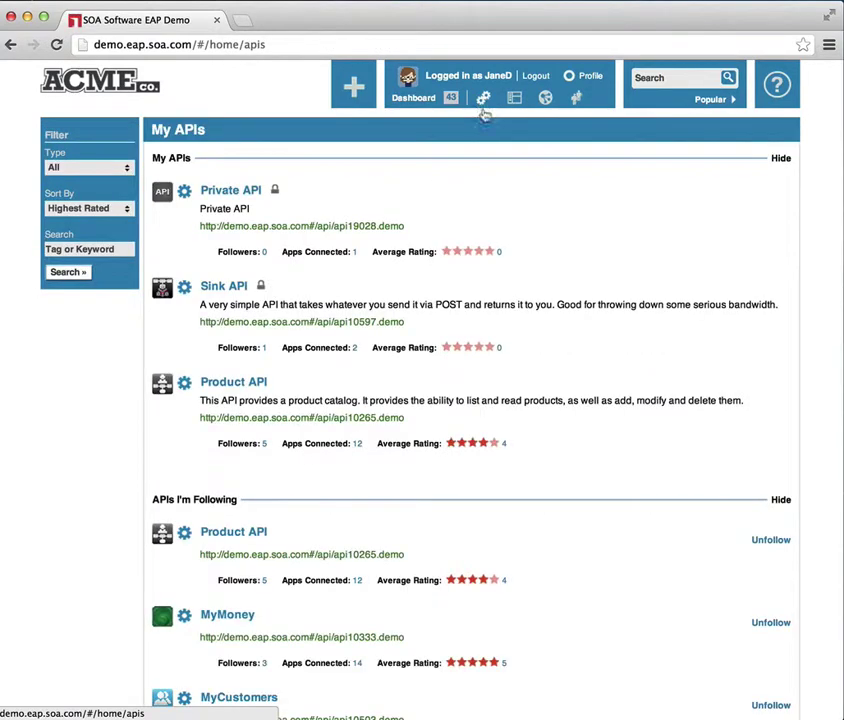
scroll(497, 390, "down", 5)
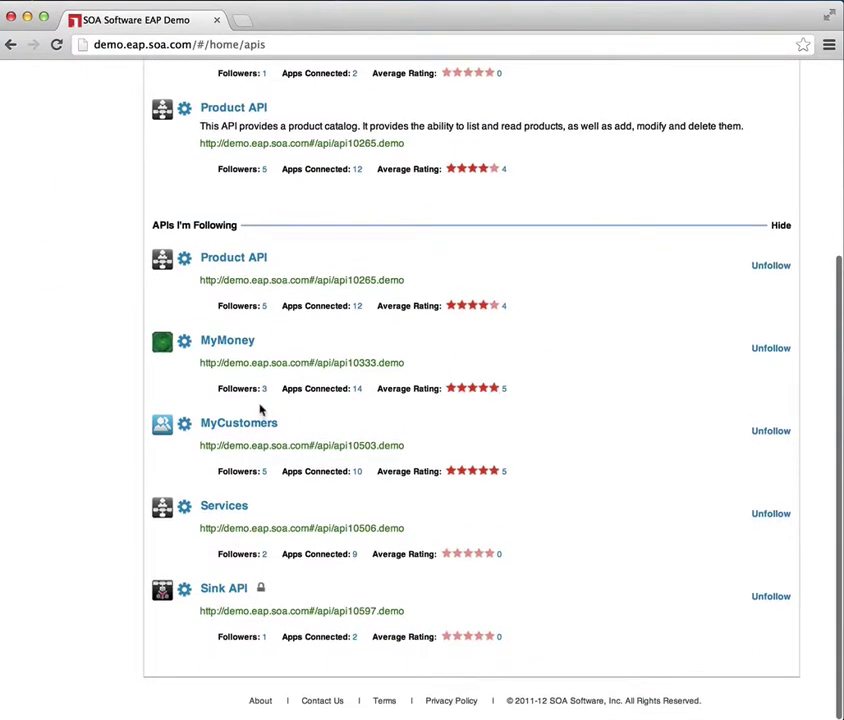
left_click(234, 424)
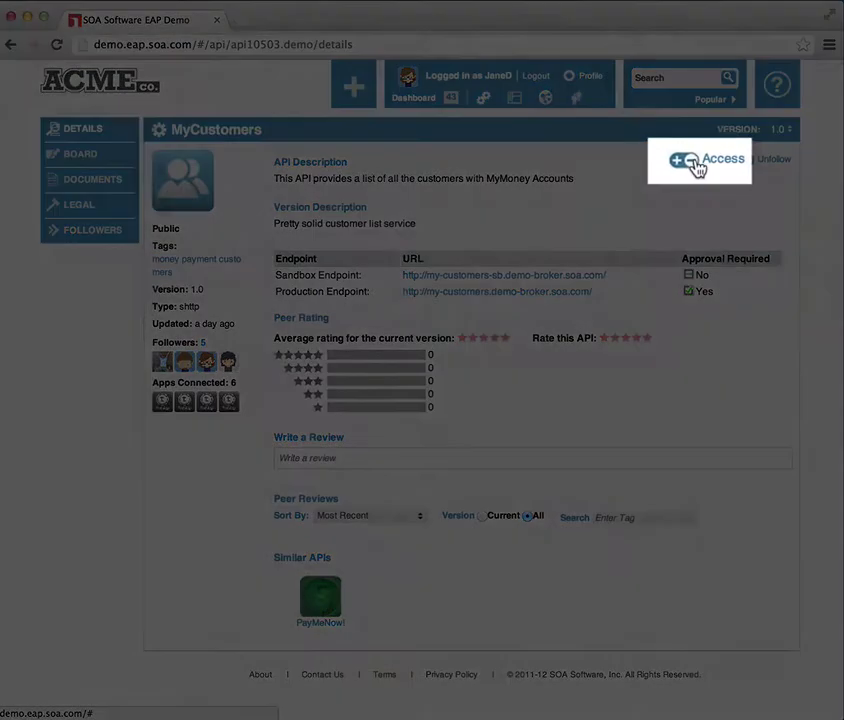
left_click(693, 161)
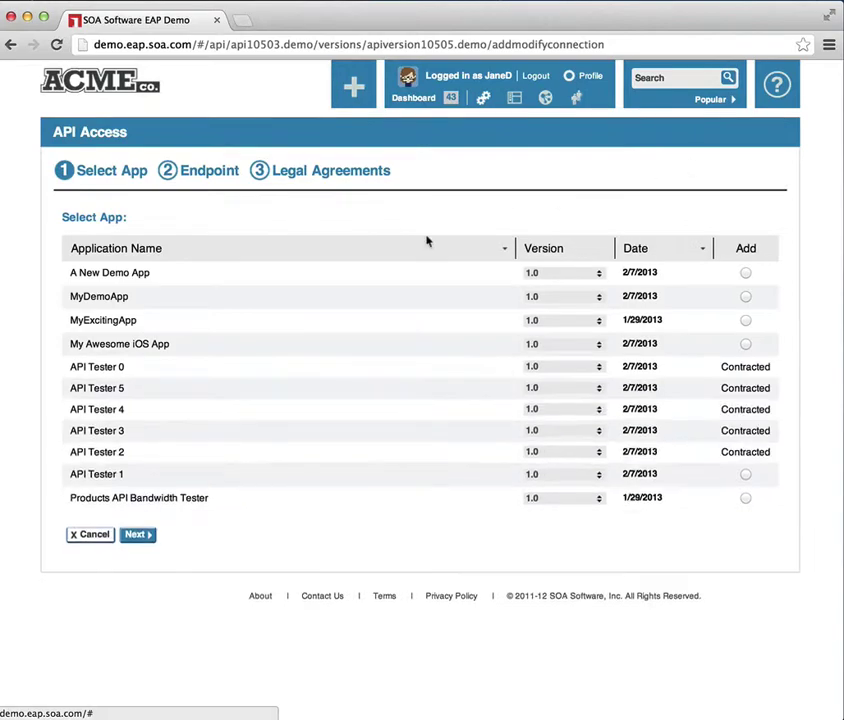
- Choose A New Demo App for the MyCustomers connection and continue to the legal agreements
left_click(746, 273)
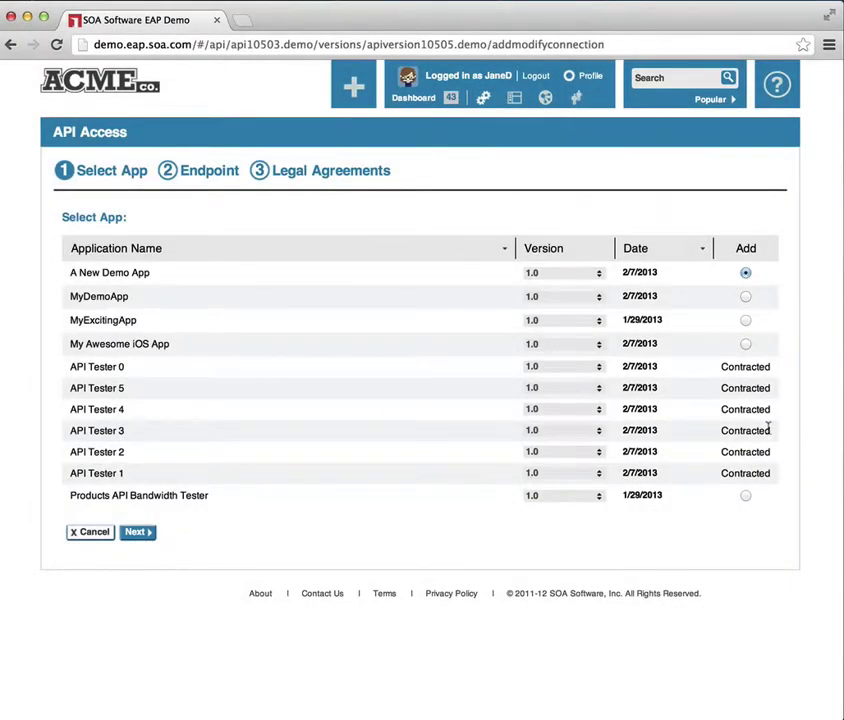
left_click(136, 532)
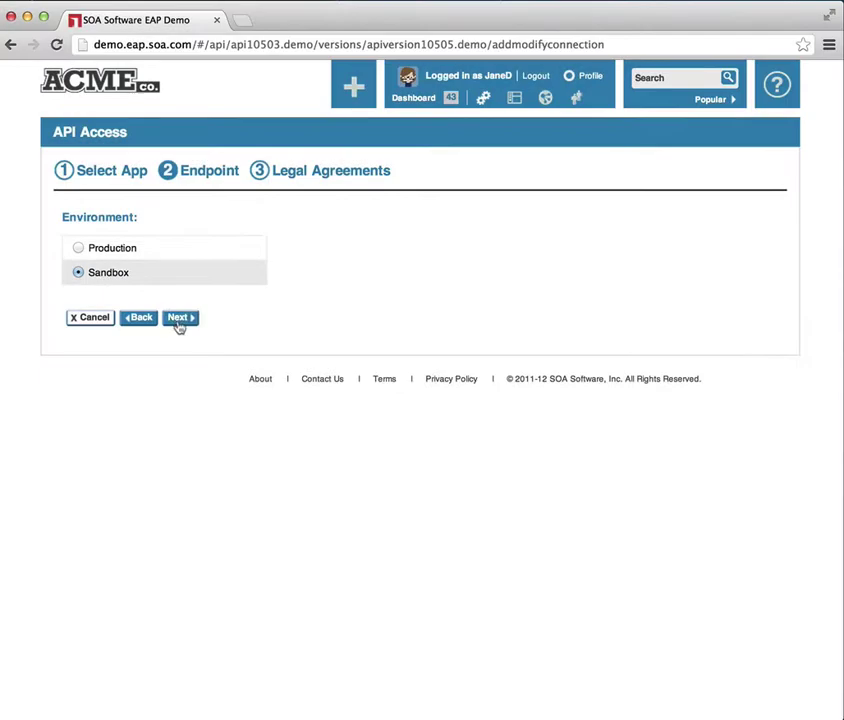
left_click(179, 318)
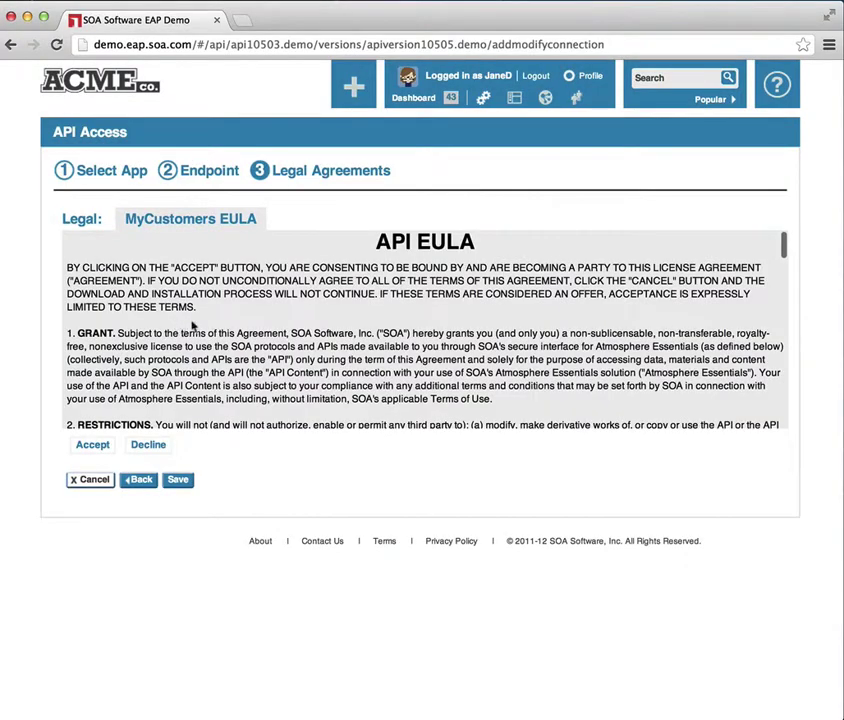
- Accept and confirm the MyCustomers EULA, then save the new API connection
left_click(91, 446)
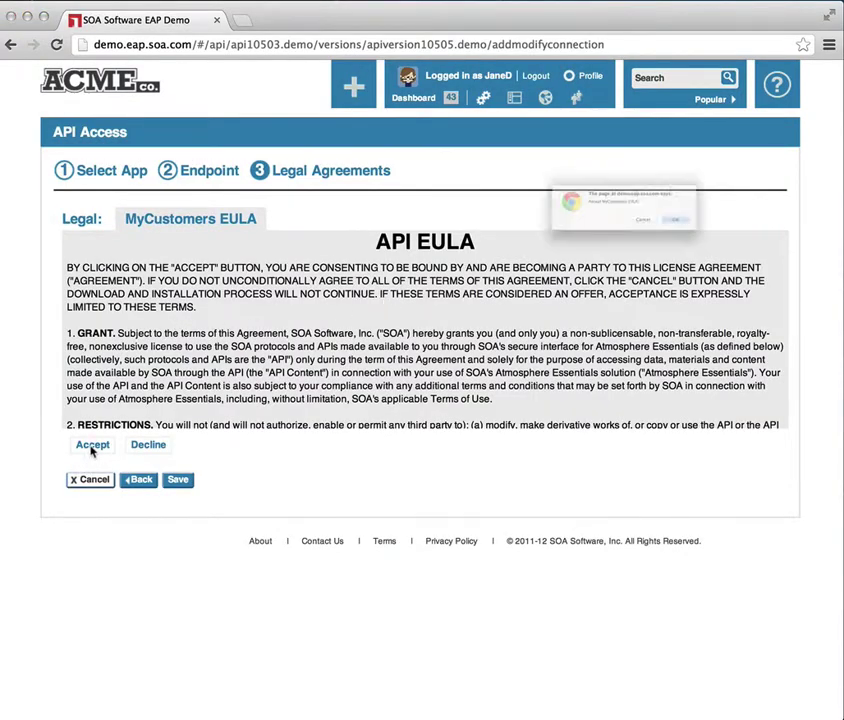
left_click(760, 247)
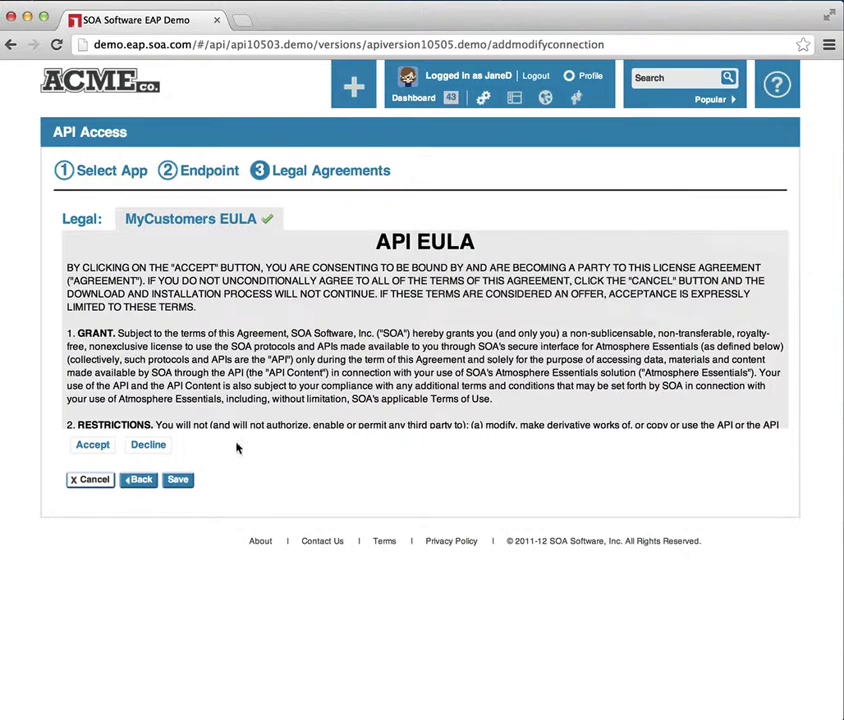
left_click(184, 485)
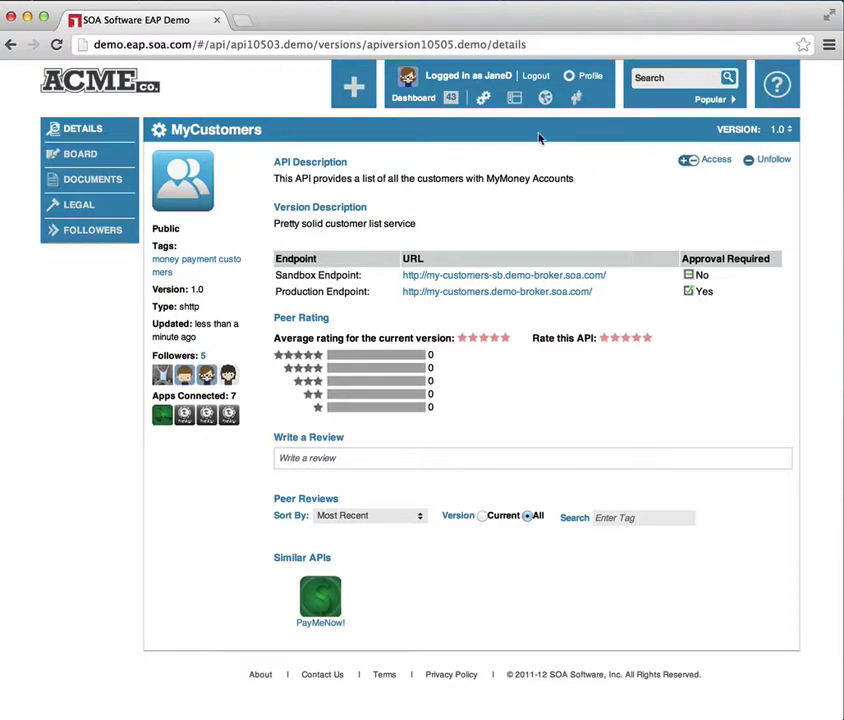
- From My Apps, open A New Demo App's connected APIs and launch its dev console
left_click(514, 97)
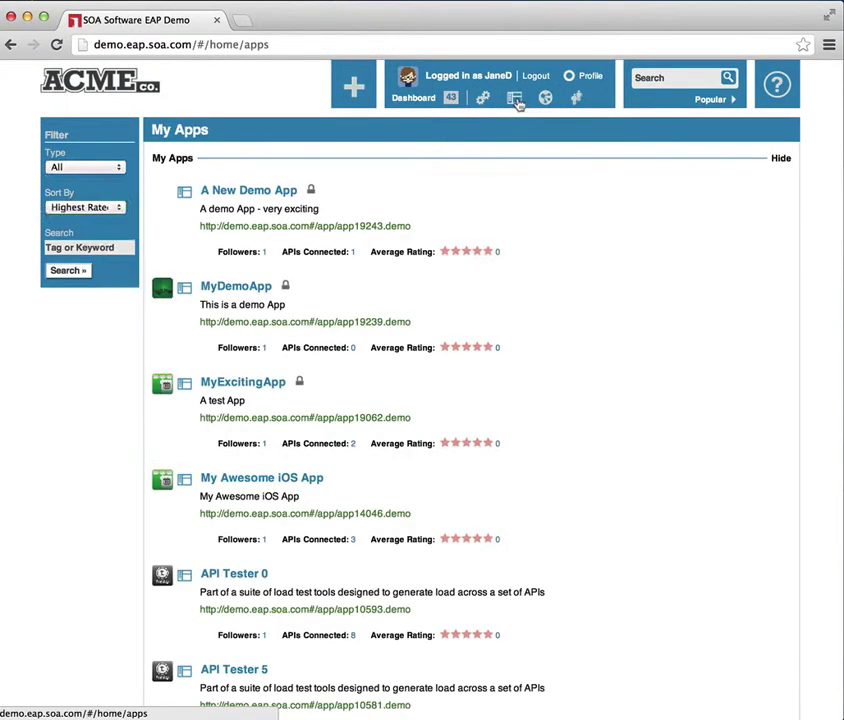
left_click(278, 192)
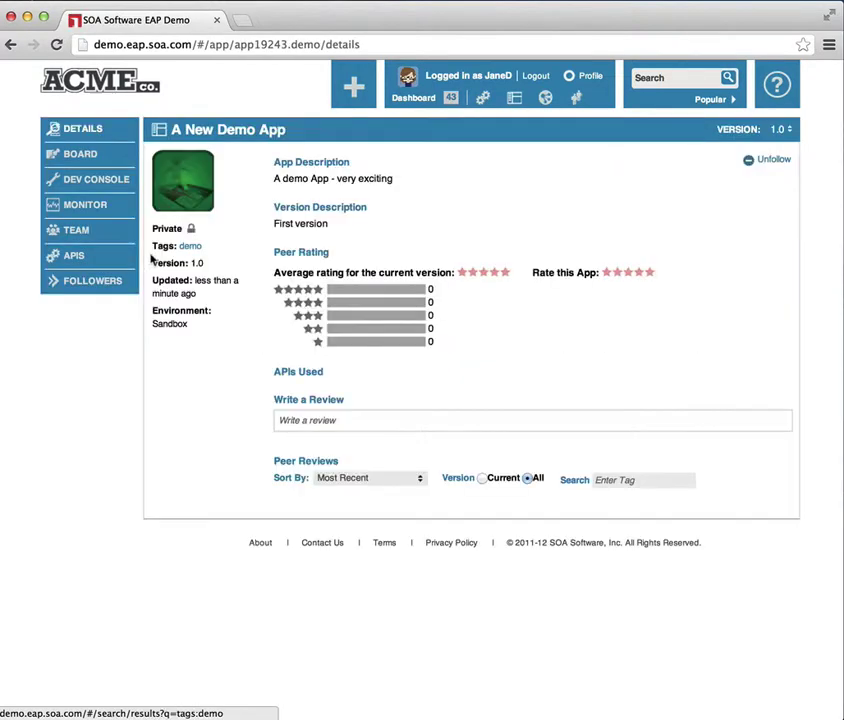
left_click(74, 257)
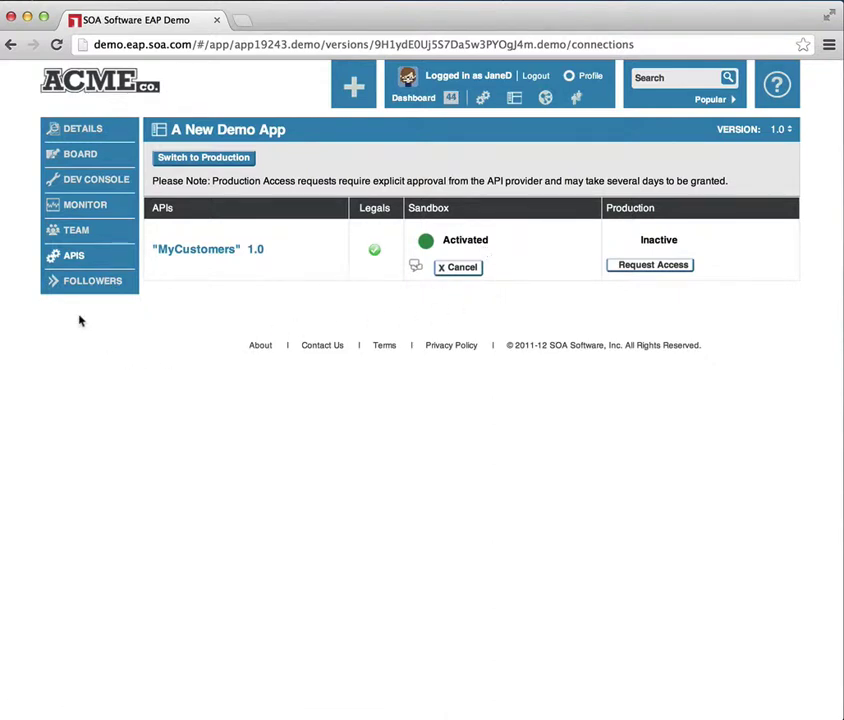
left_click(103, 182)
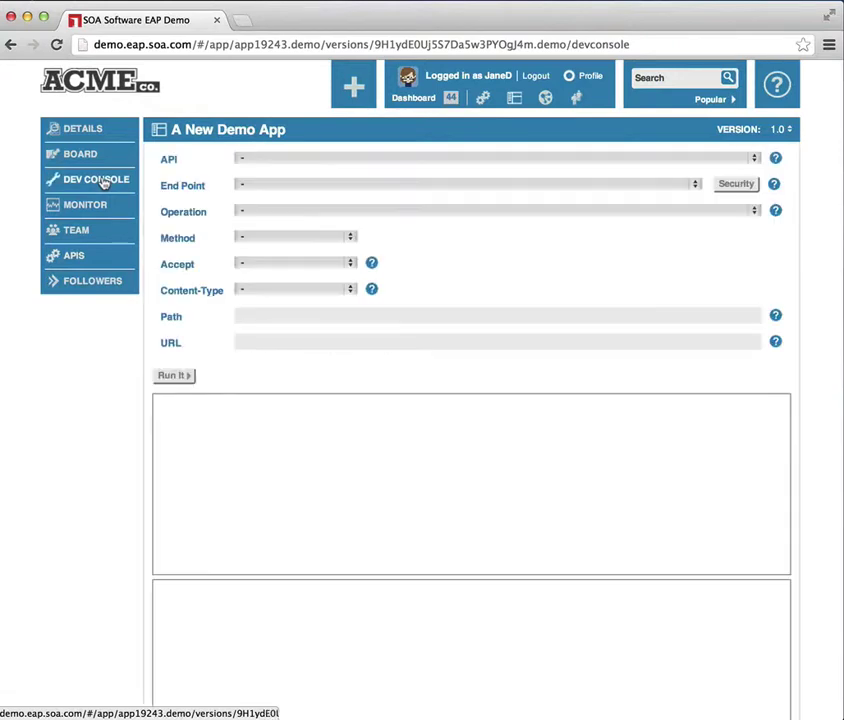
- Select MyCustomers 1.0 (Sandbox) as the API and run the GET /customers/ request
left_click(352, 158)
left_click(347, 170)
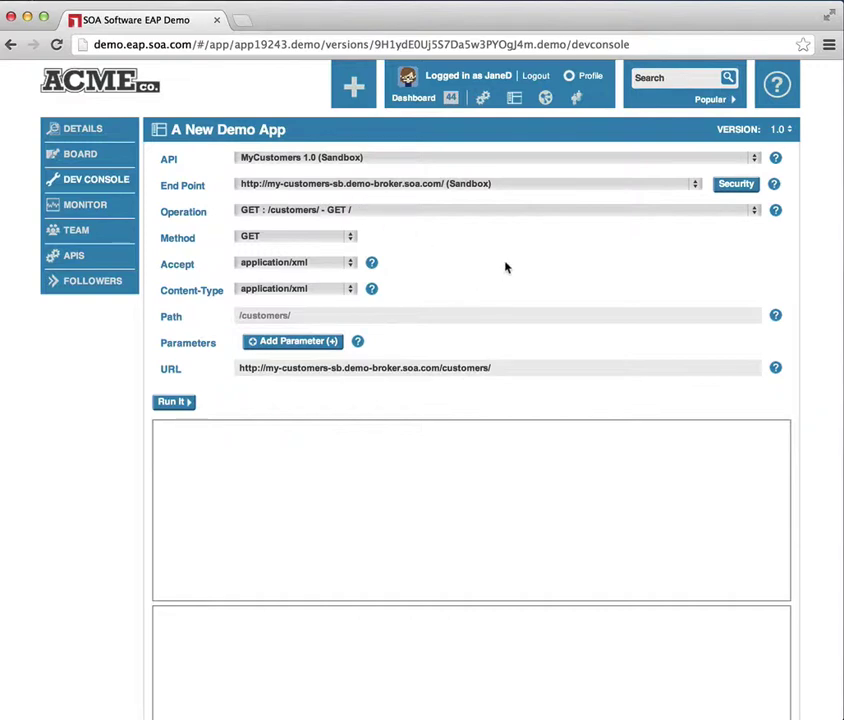
left_click(176, 404)
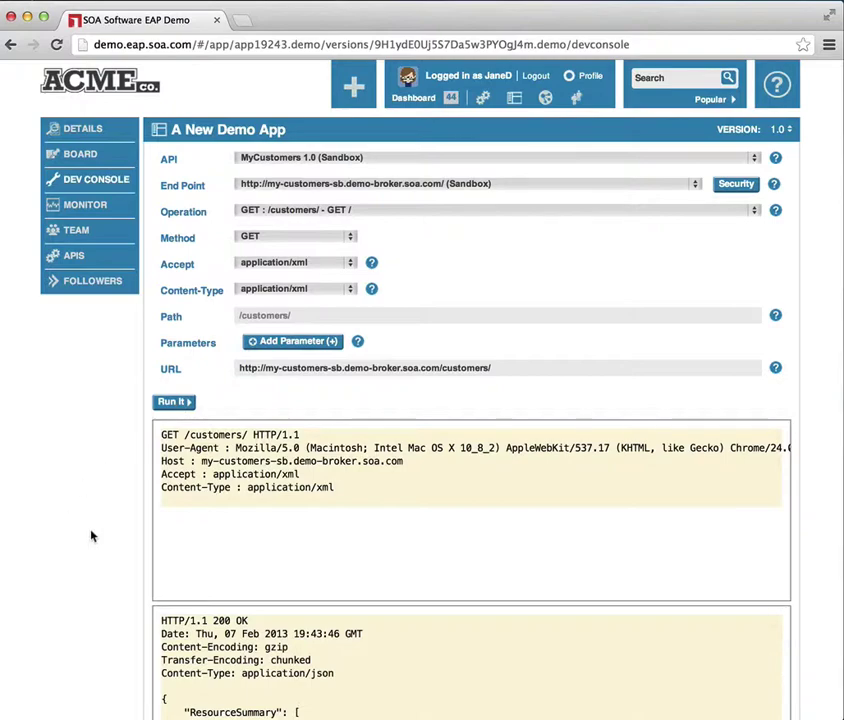
- Review the 200 customer list response and copy the second customer's ID
scroll(90, 535, "down", 2)
scroll(91, 536, "down", 5)
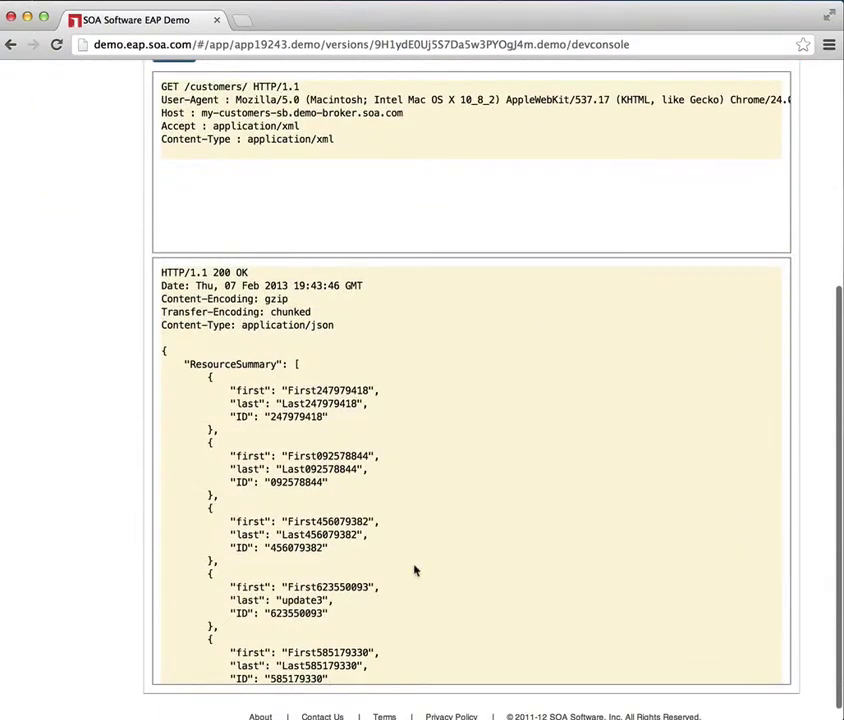
scroll(414, 568, "down", 10)
scroll(415, 570, "up", 10)
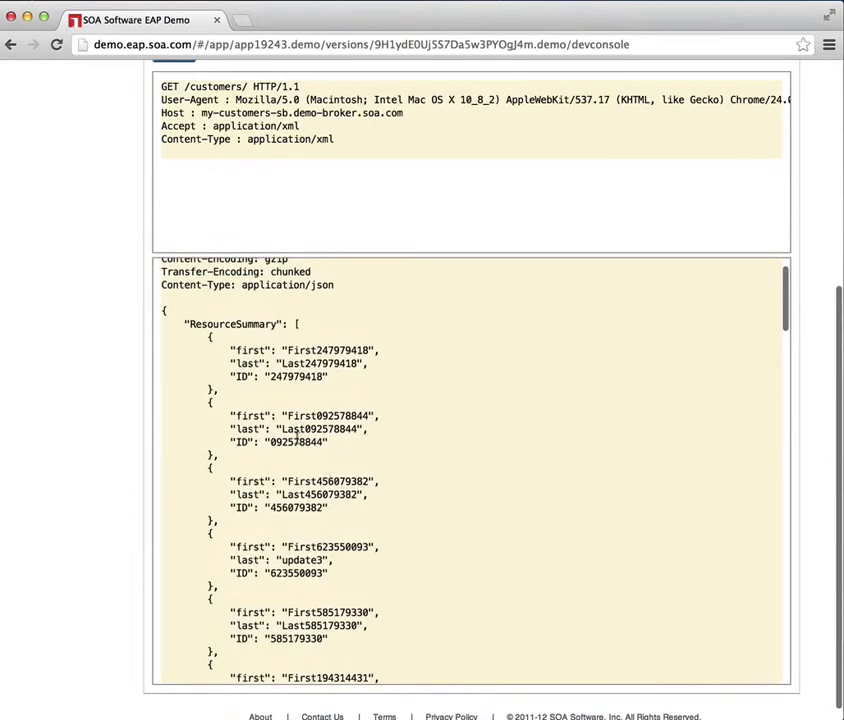
double_click(296, 441)
key("ctrl+c")
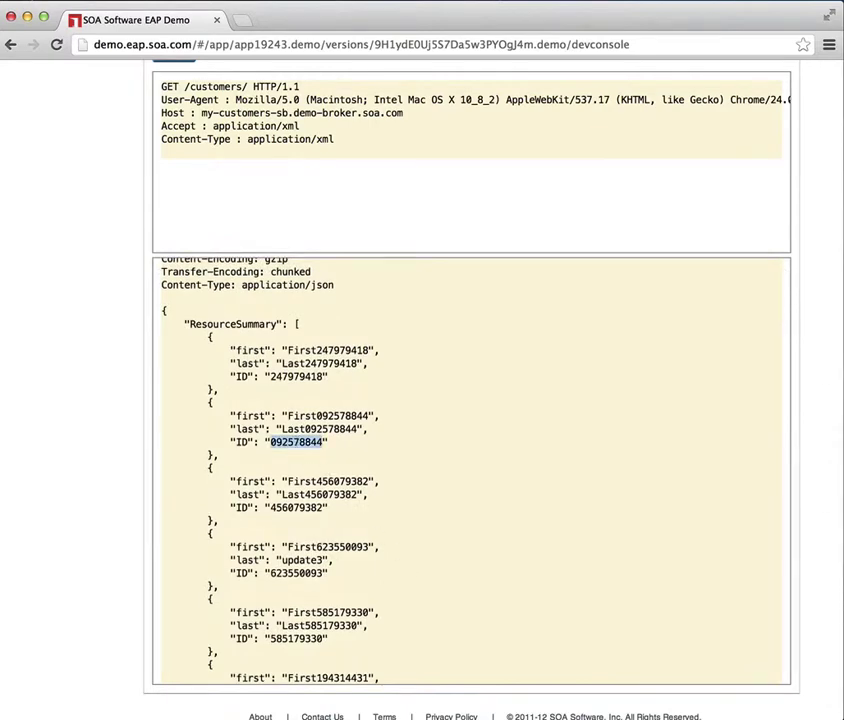
scroll(610, 403, "up", 5)
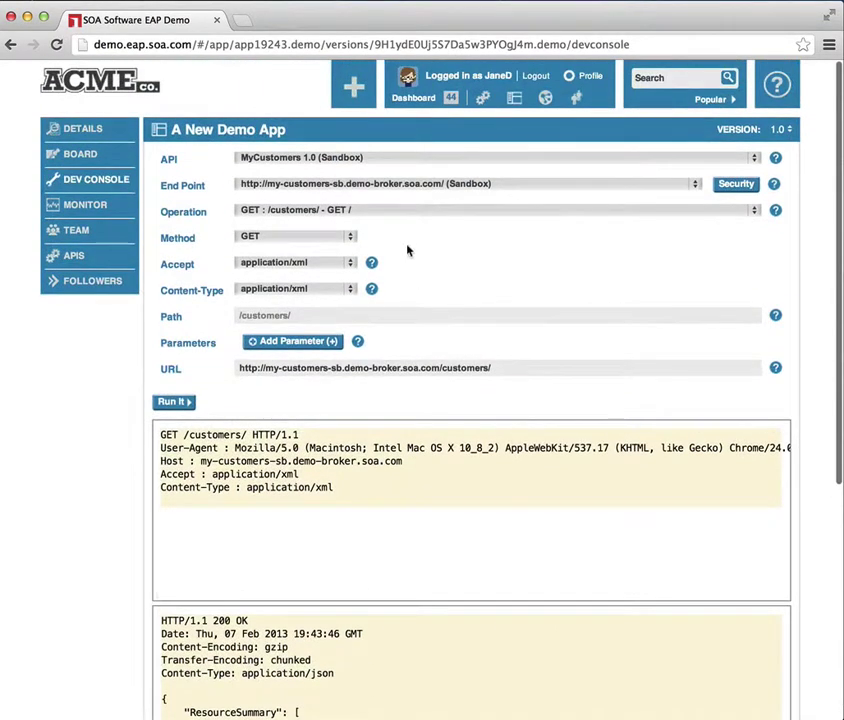
- Switch the operation to GET /customers/{id}
left_click(401, 213)
key("Escape")
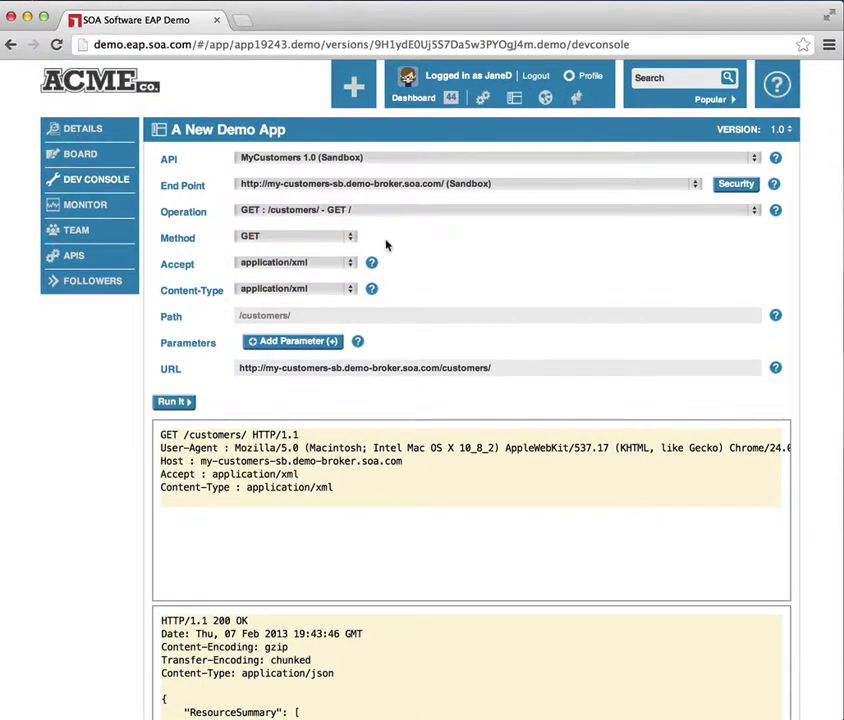
key("Down")
- Paste the copied customer ID as the id value, run it and check the 404 response
left_click(453, 342)
key("ctrl+v")
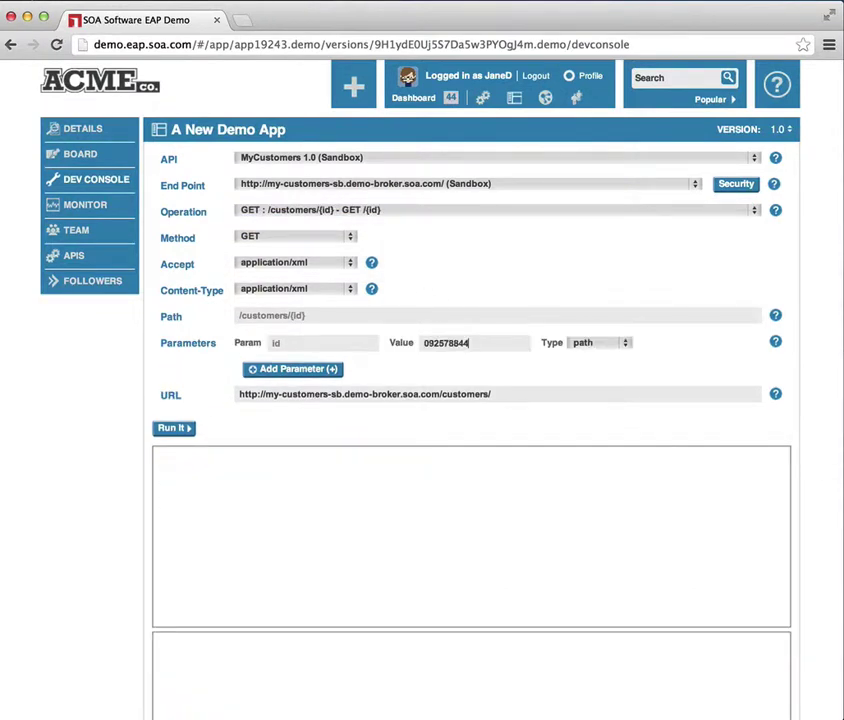
left_click(172, 430)
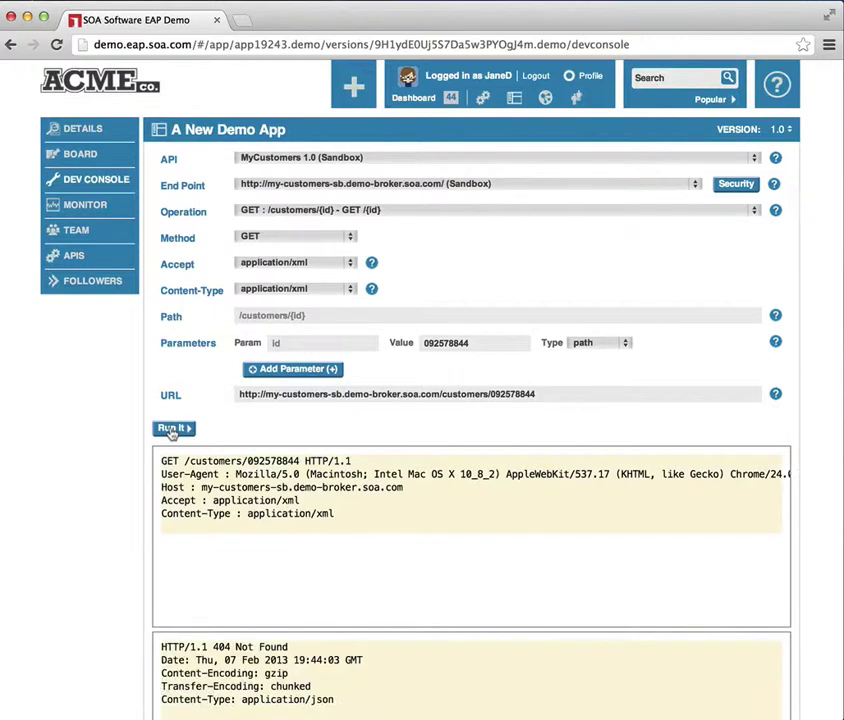
scroll(109, 599, "down", 3)
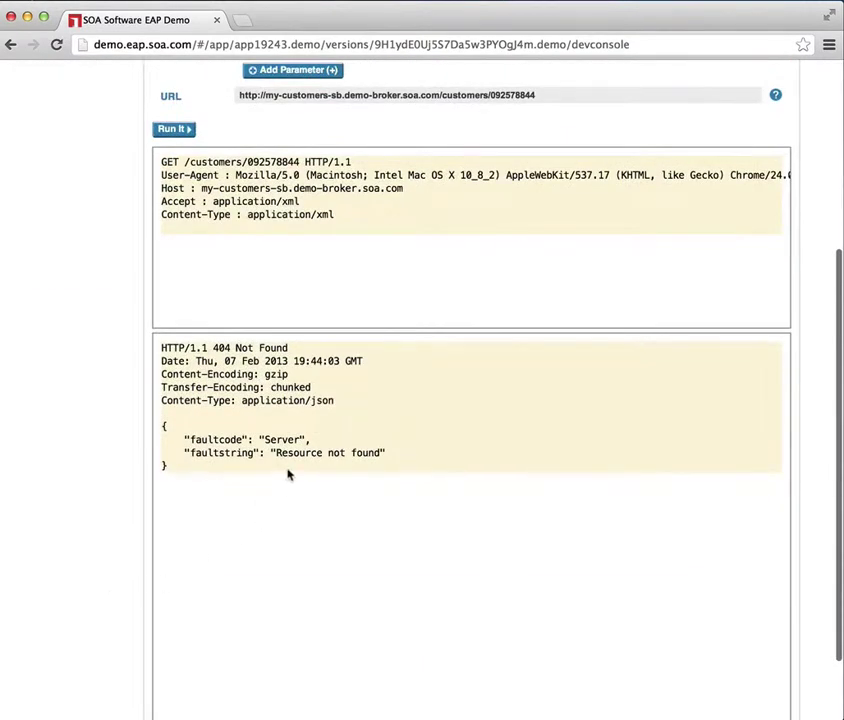
scroll(104, 438, "up", 3)
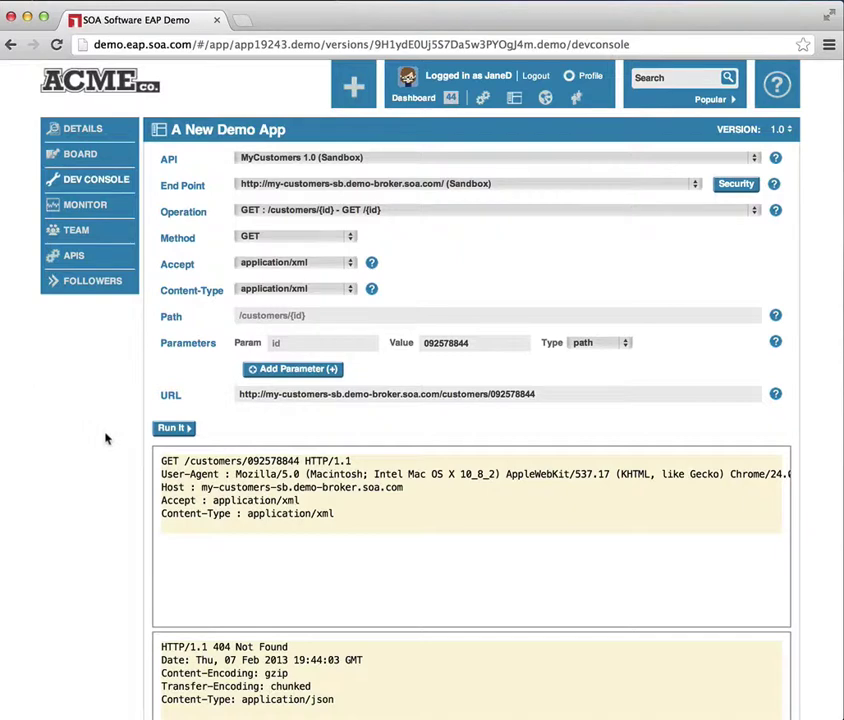
left_click(349, 266)
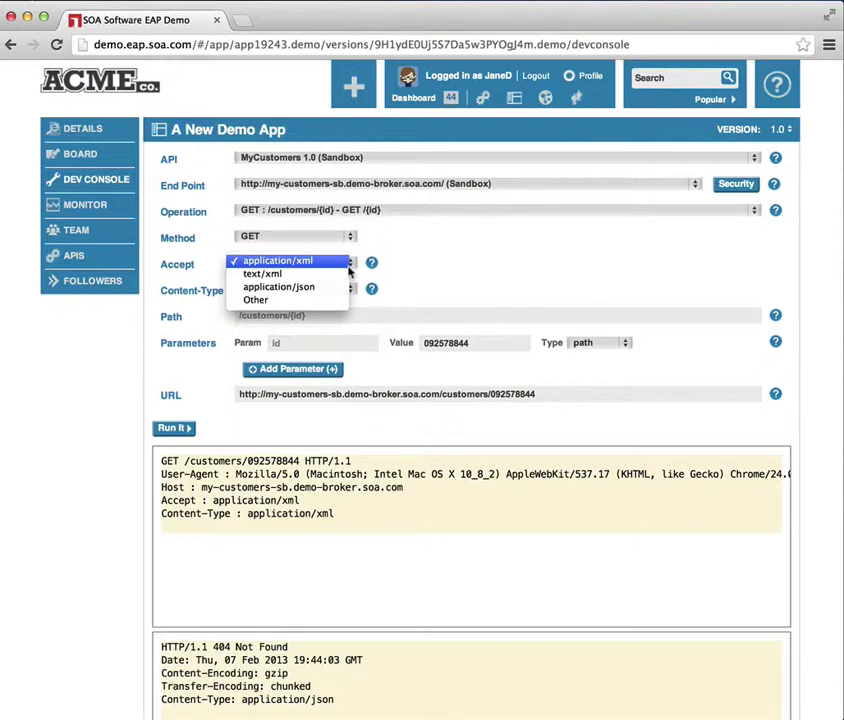
left_click(474, 260)
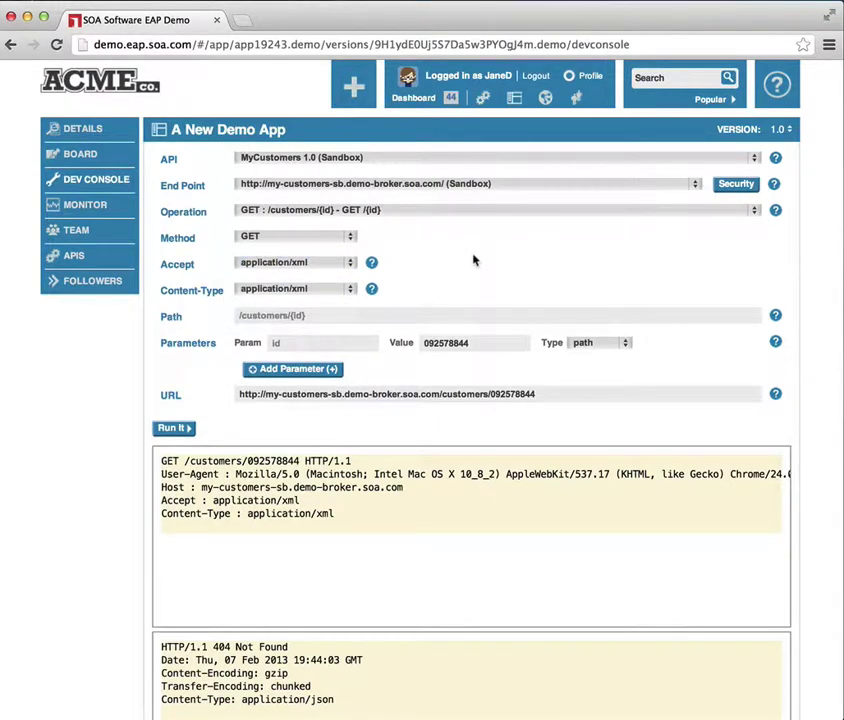